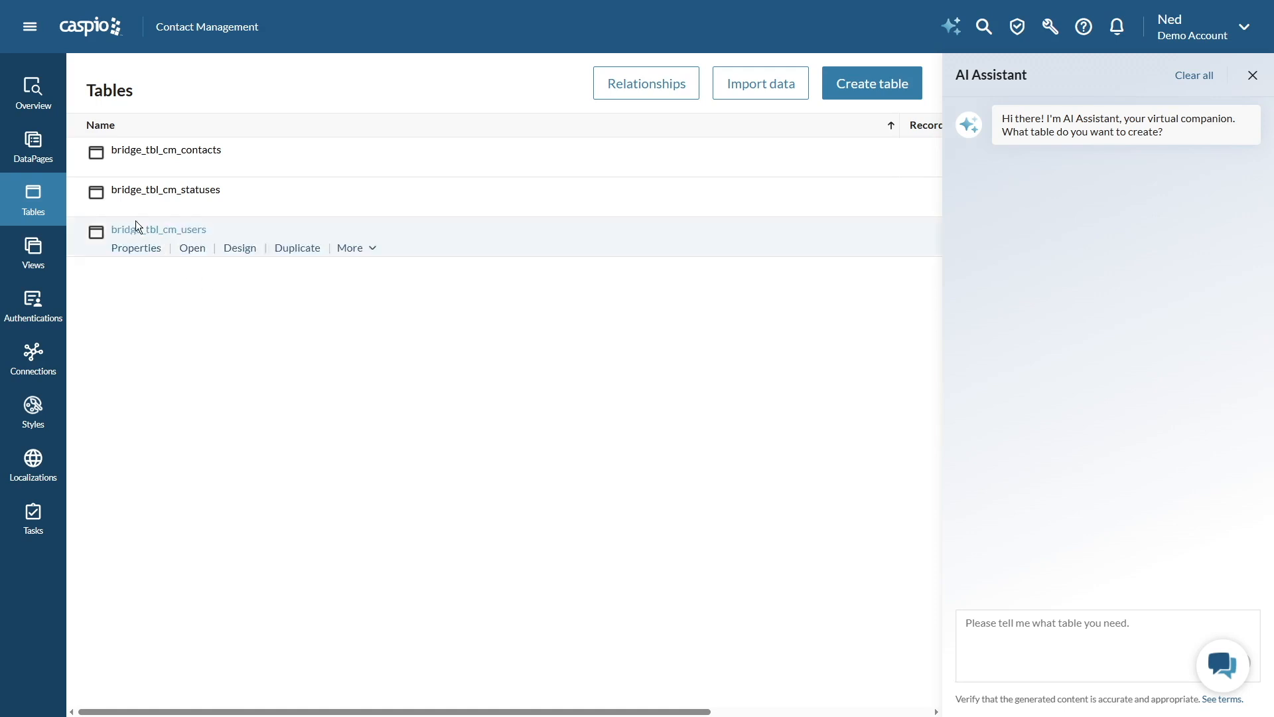
# Start a new DataPage in the Contact Management app, using the Submission Form type from the Forms category
pyautogui.click(40, 150)
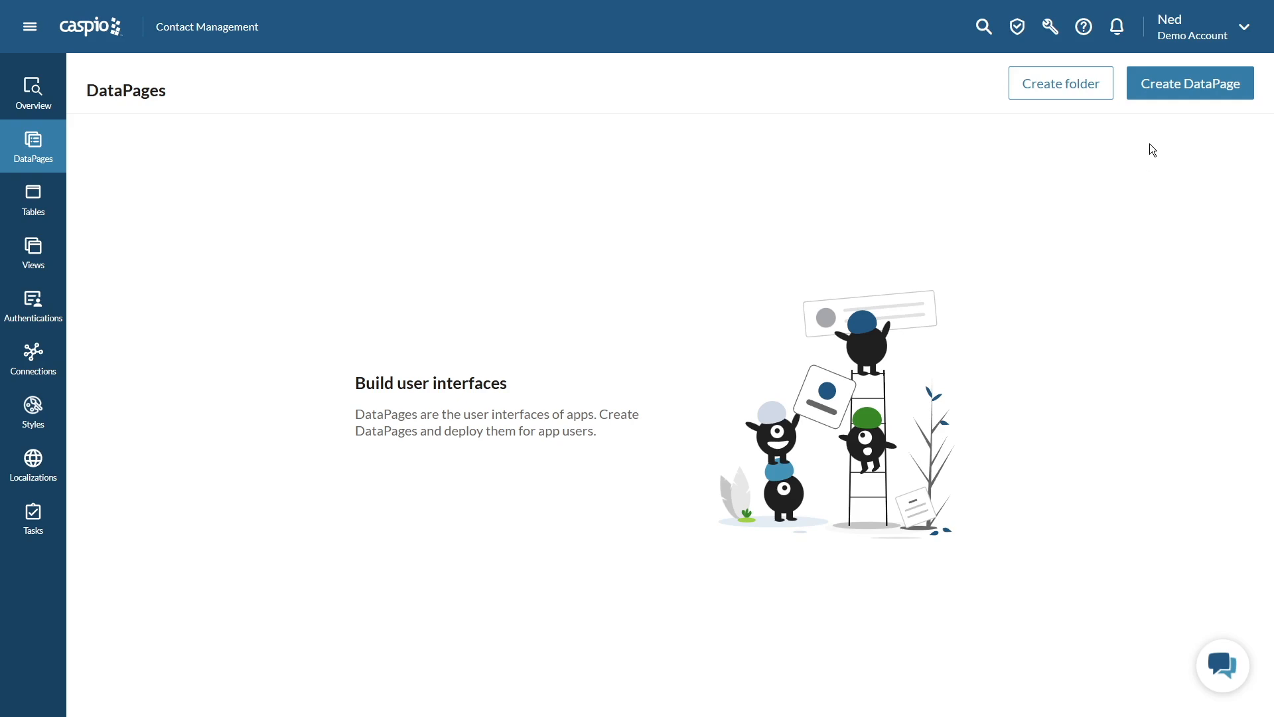
pyautogui.click(1174, 97)
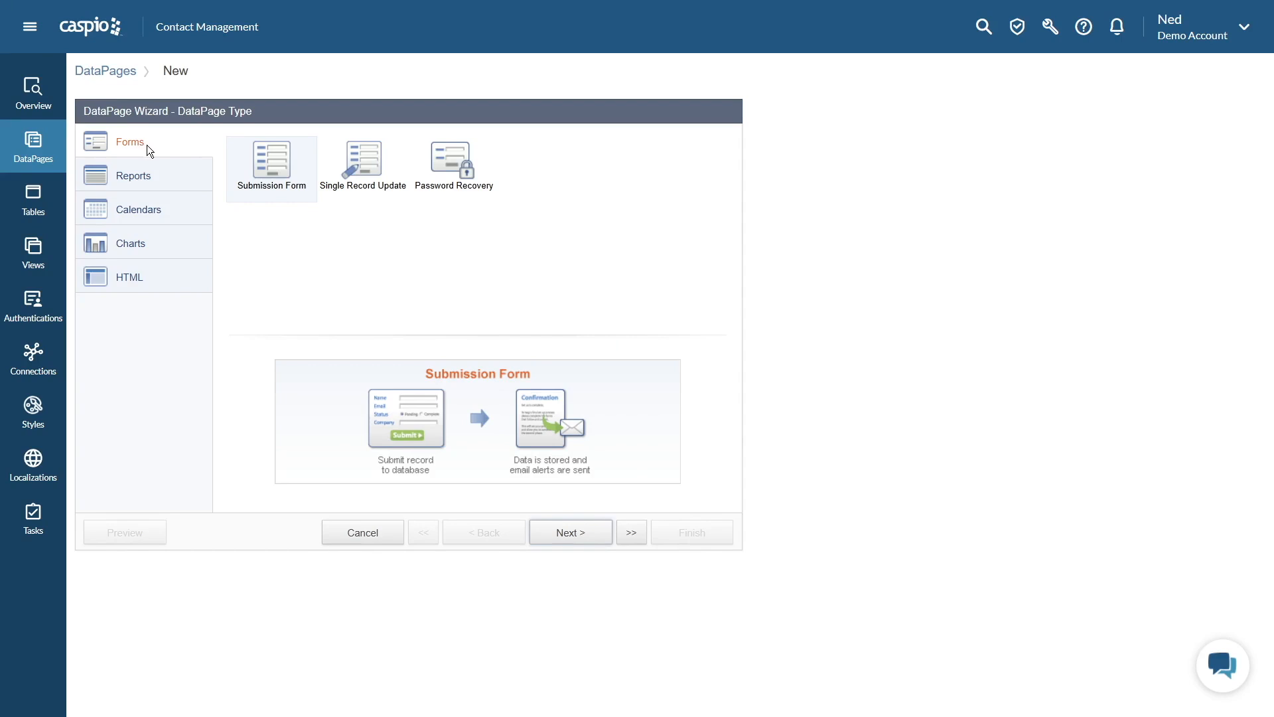
pyautogui.click(142, 170)
pyautogui.click(141, 210)
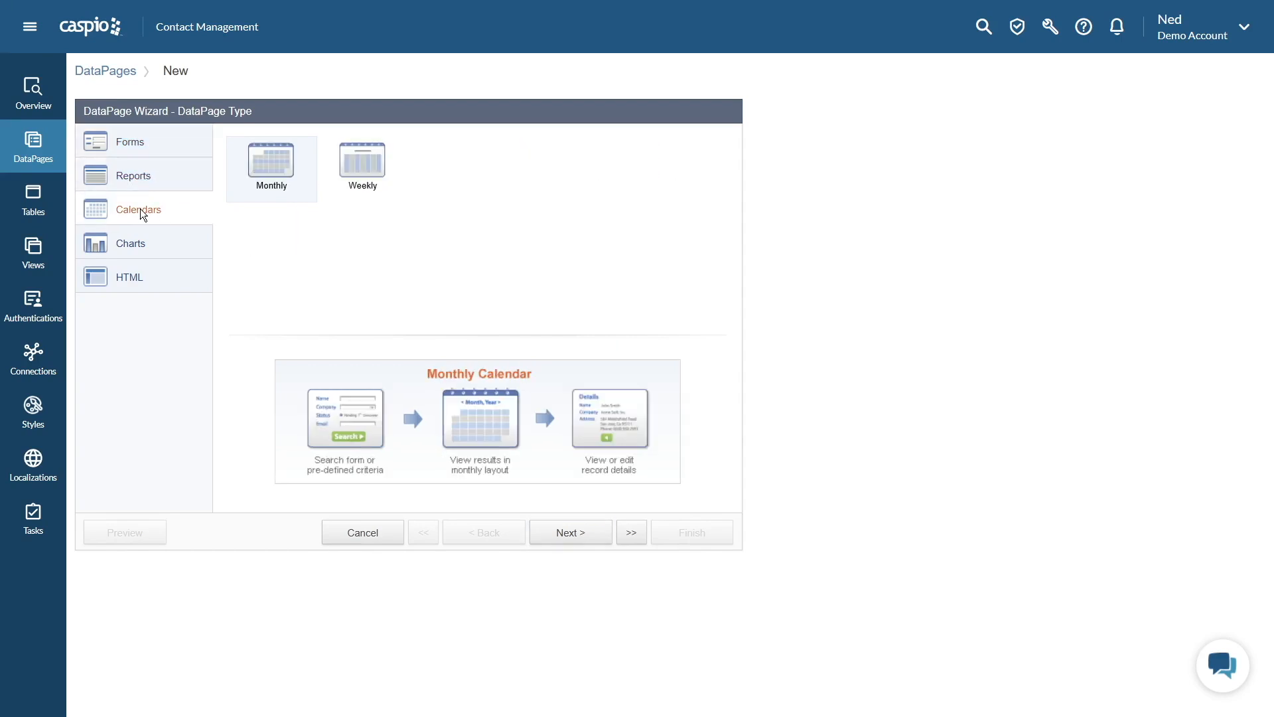
pyautogui.click(144, 242)
pyautogui.click(153, 280)
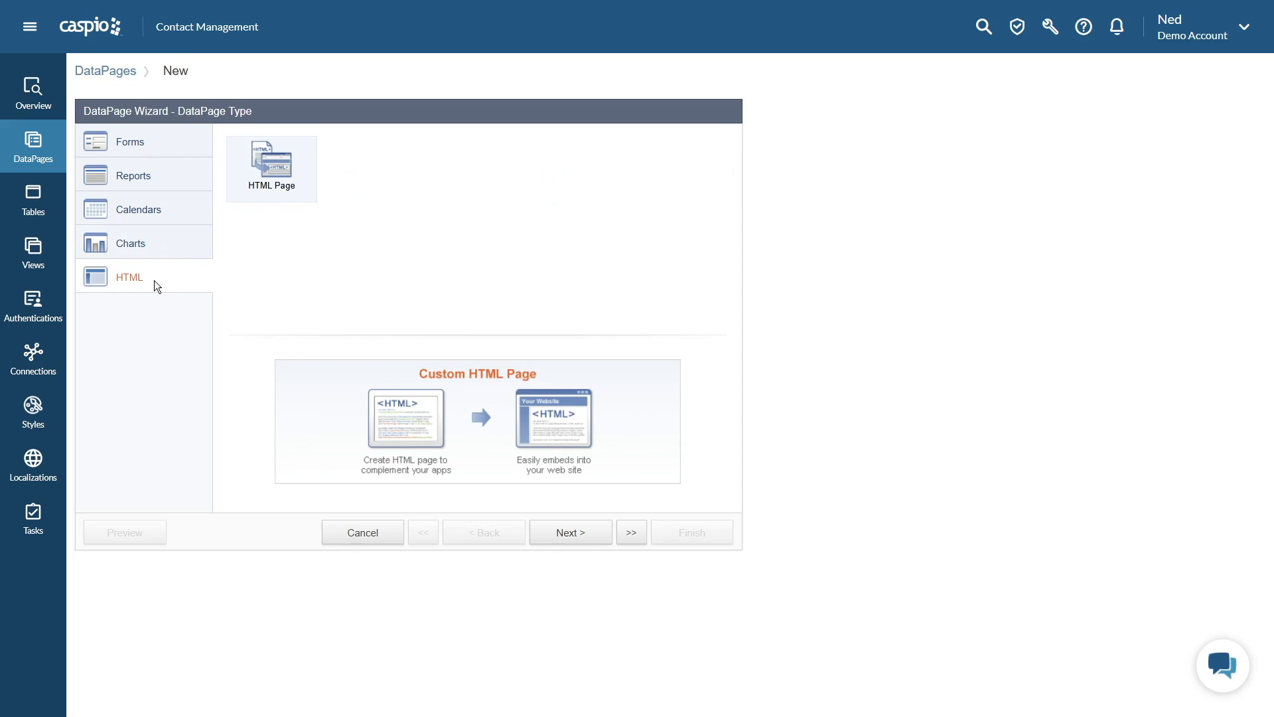
pyautogui.click(181, 150)
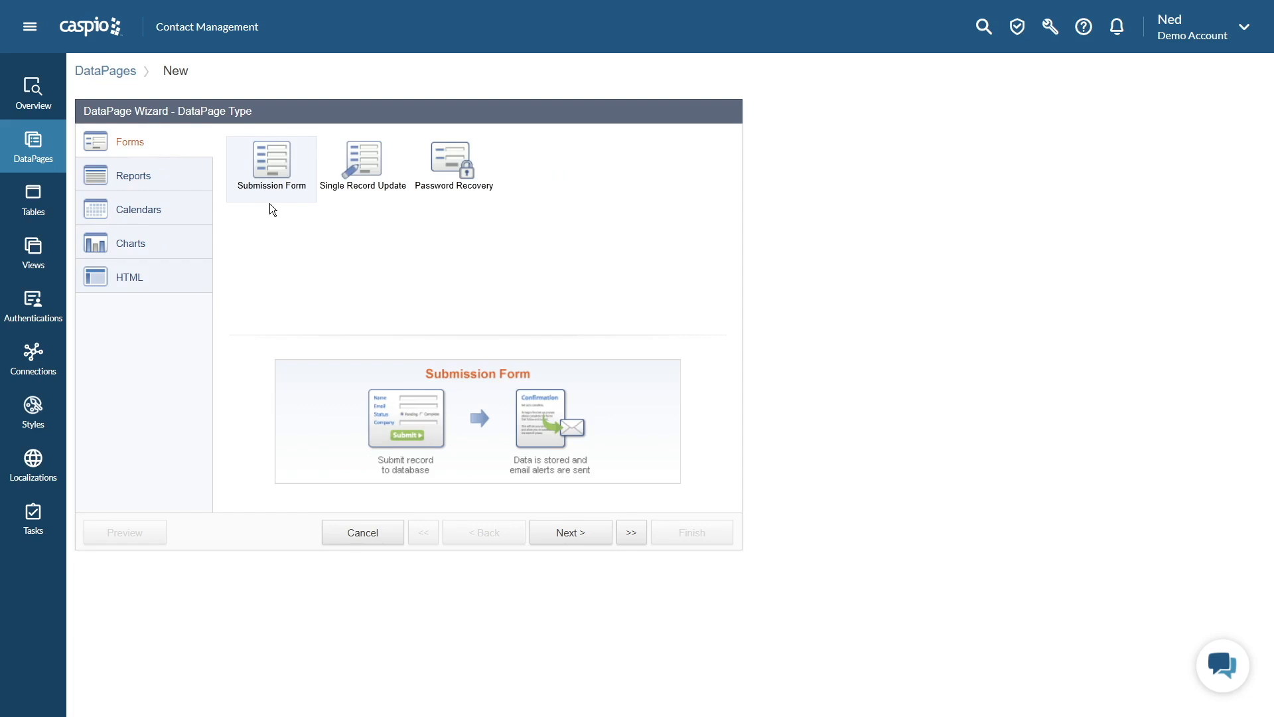
pyautogui.click(570, 531)
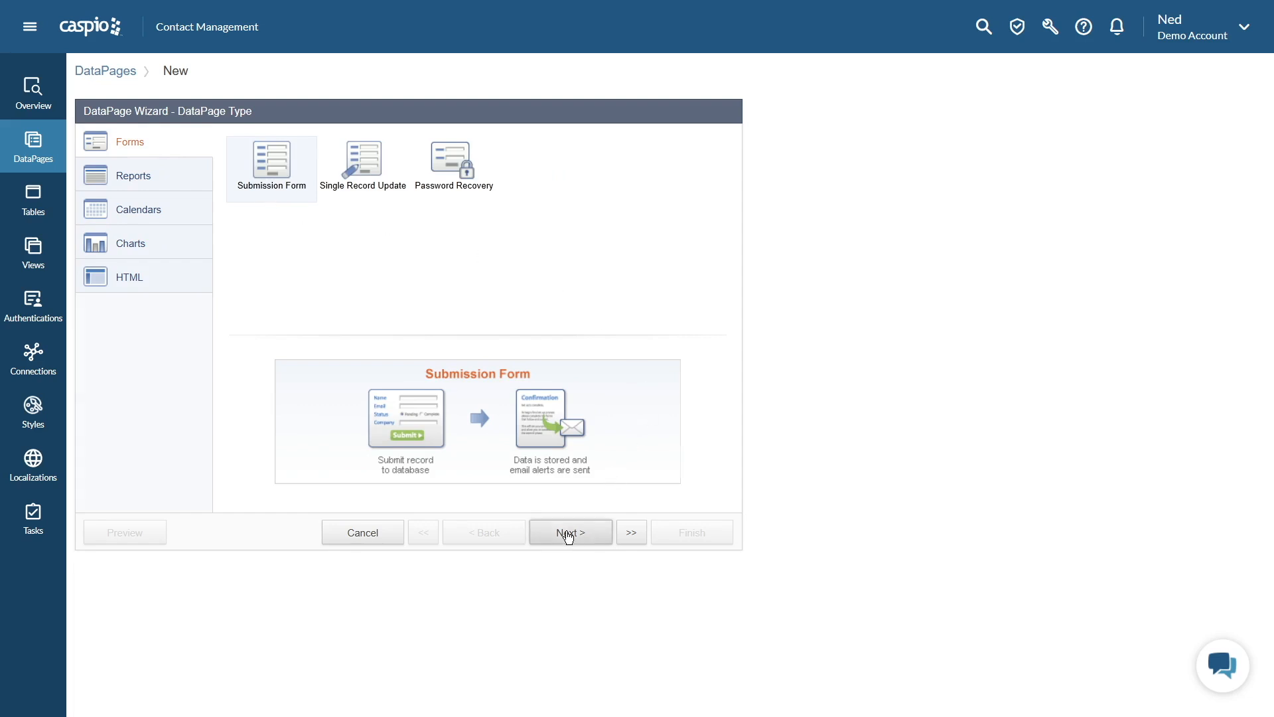
# Select bridge_tbl_cm_contacts as the form's data source and name the DataPage "Create a Contact"
pyautogui.click(270, 193)
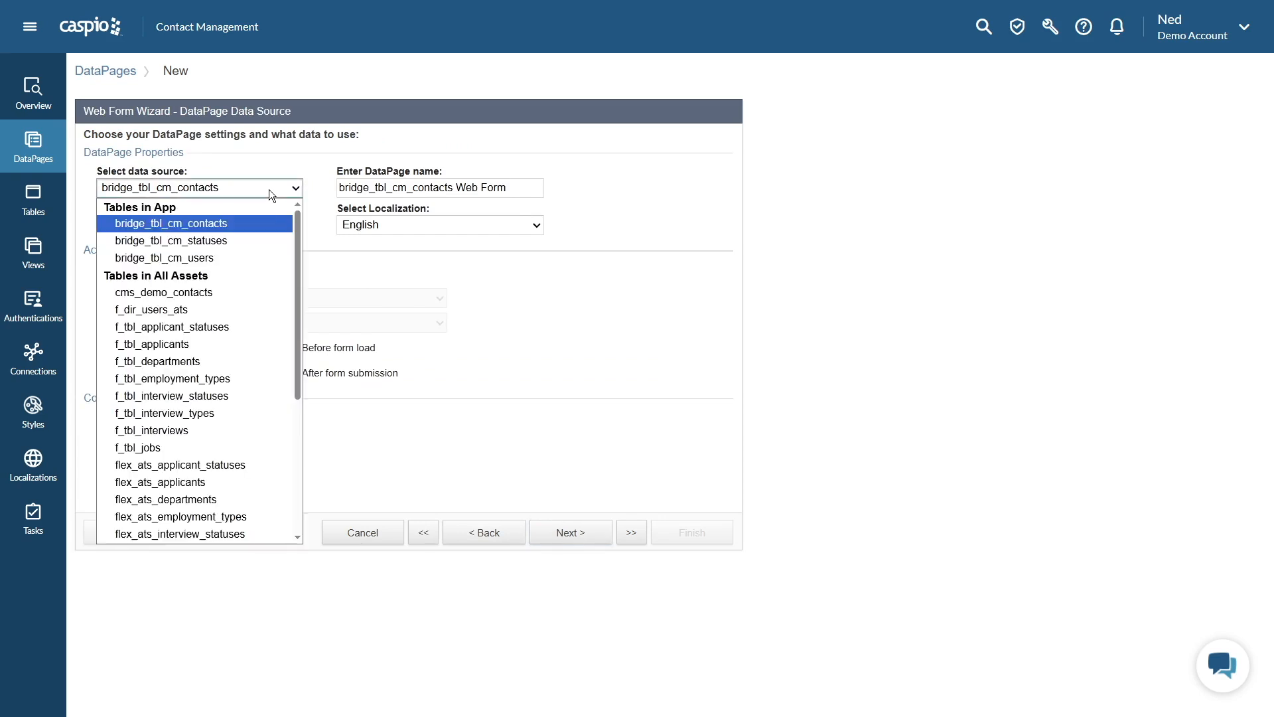
pyautogui.click(247, 224)
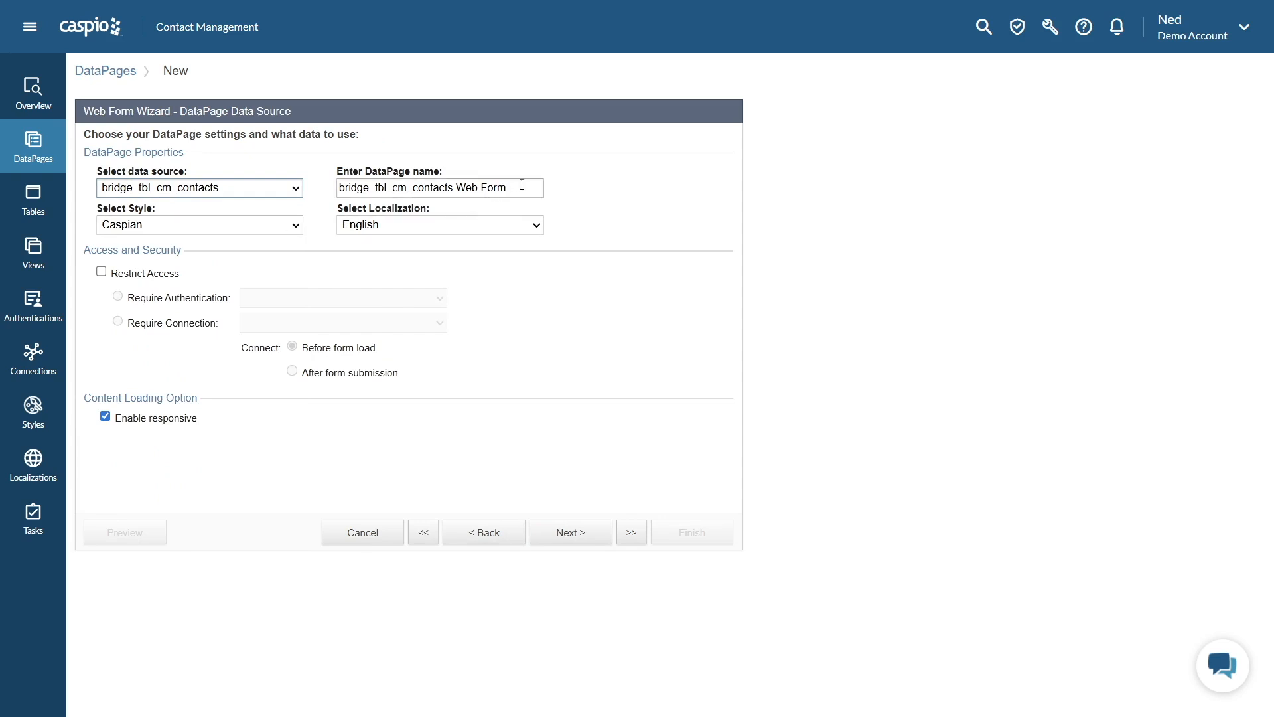
pyautogui.moveTo(520, 187); pyautogui.dragTo(313, 183)
pyautogui.write('Creat')
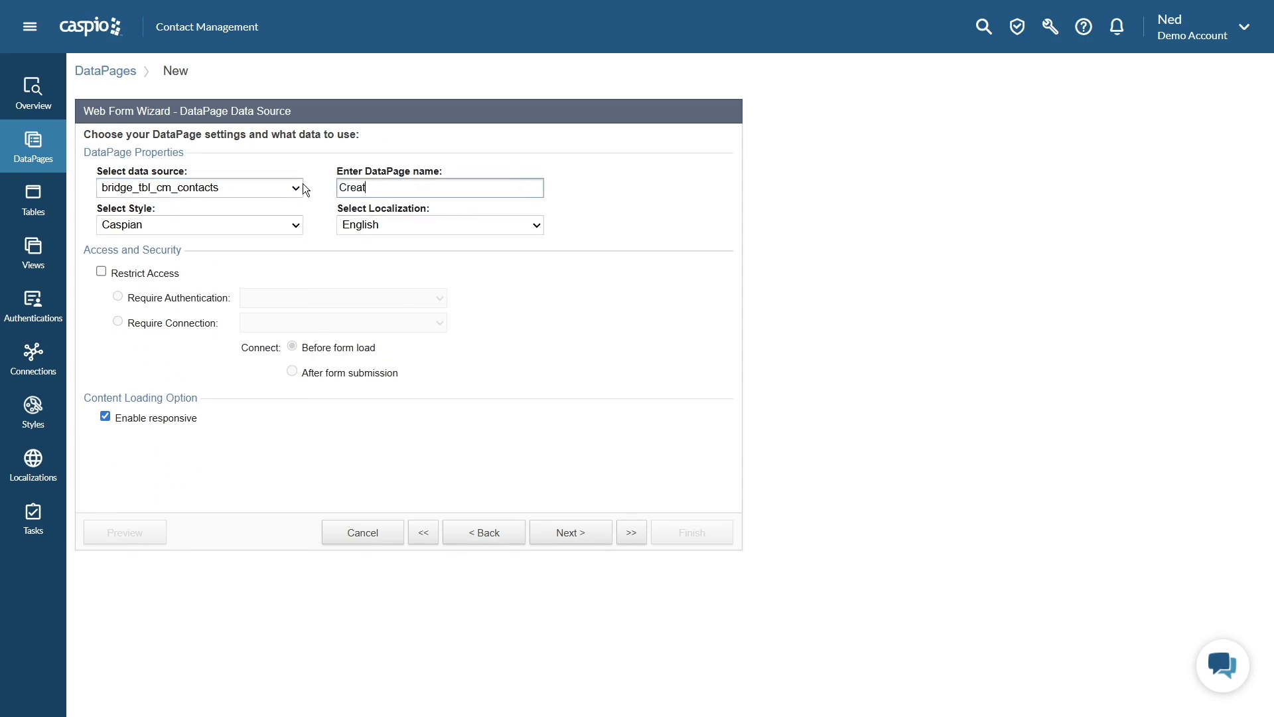
pyautogui.write('e a Contact')
# Apply the Blue style to the DataPage and choose English as its localization
pyautogui.click(277, 225)
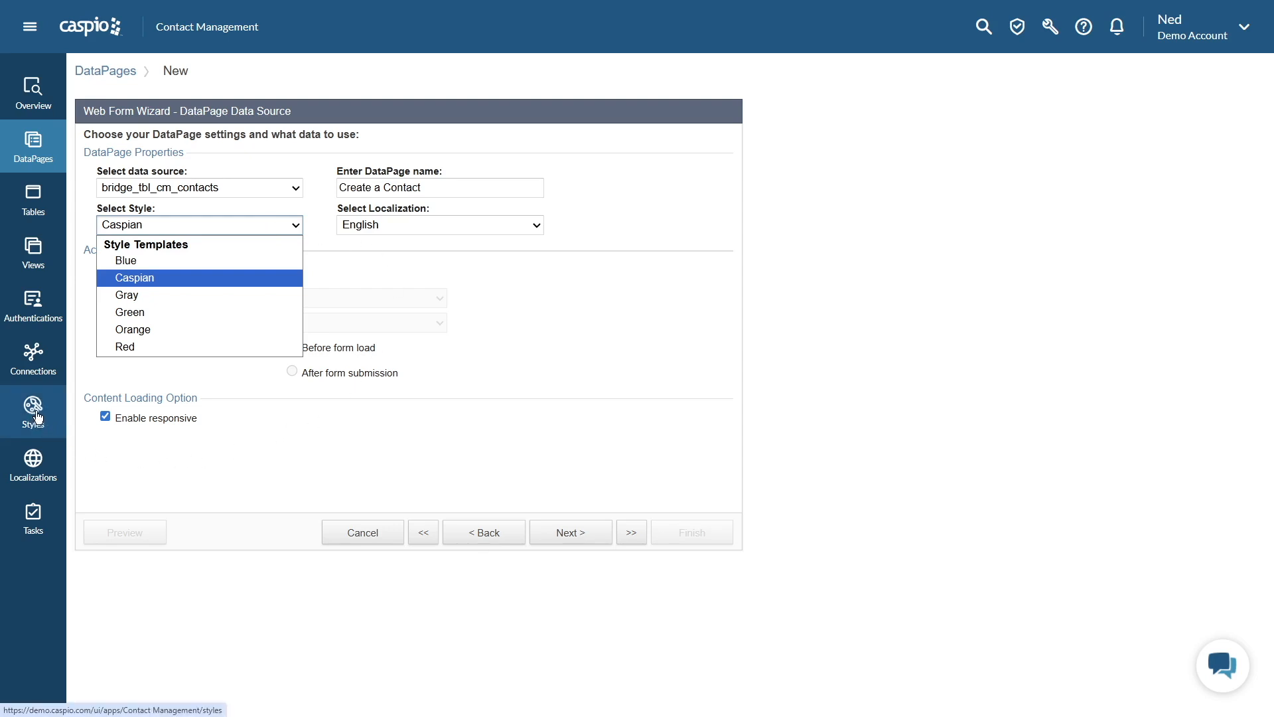
pyautogui.click(157, 263)
pyautogui.click(456, 228)
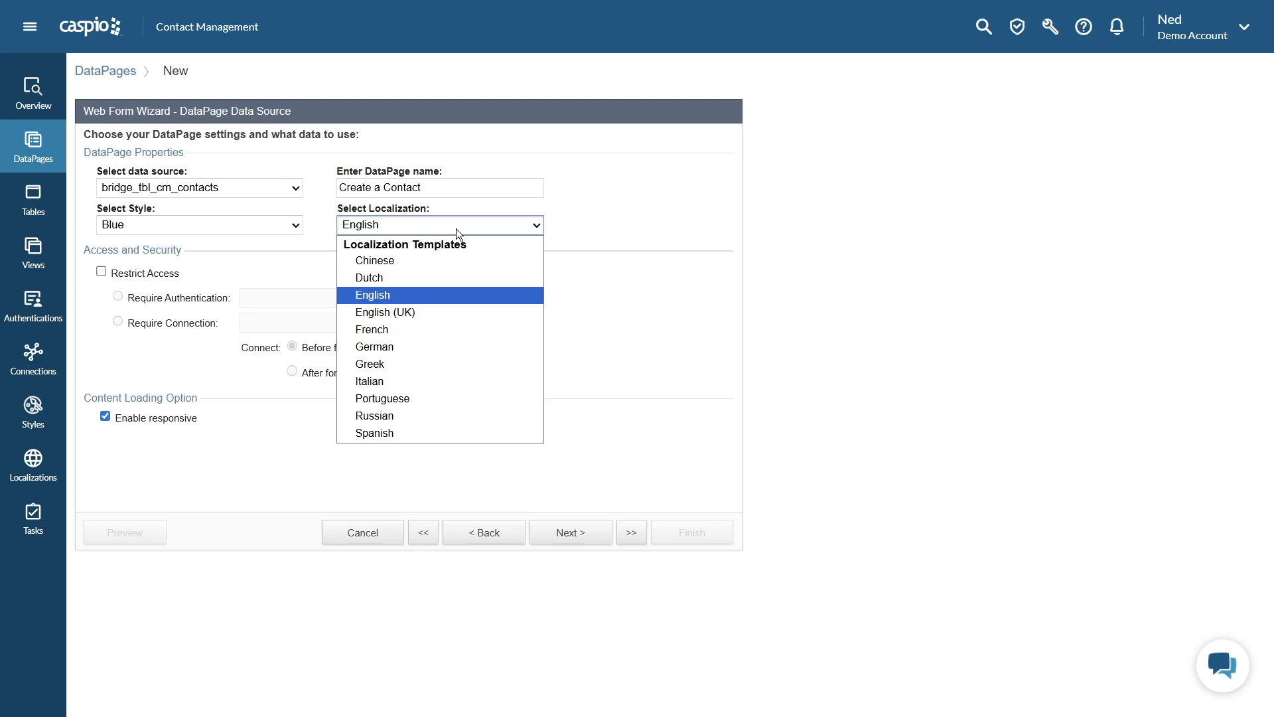
pyautogui.click(430, 292)
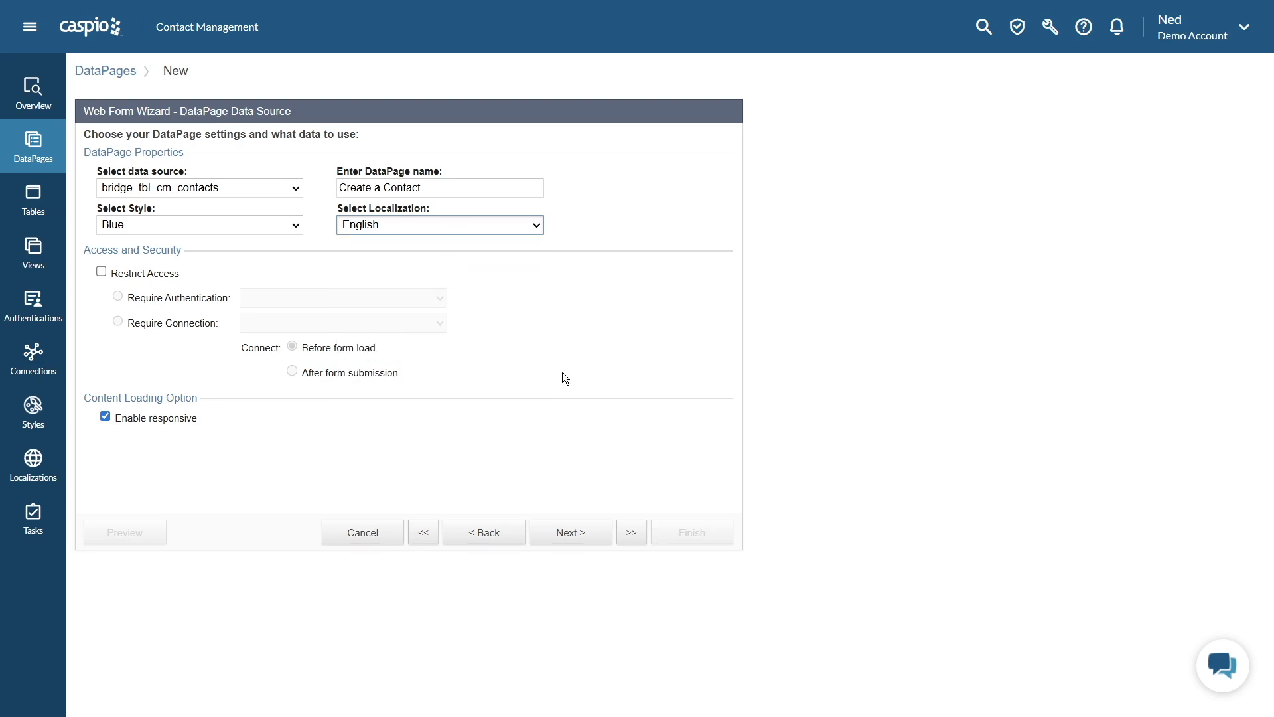
# Add all available contact table fields to the web form and proceed to configuring them
pyautogui.click(568, 532)
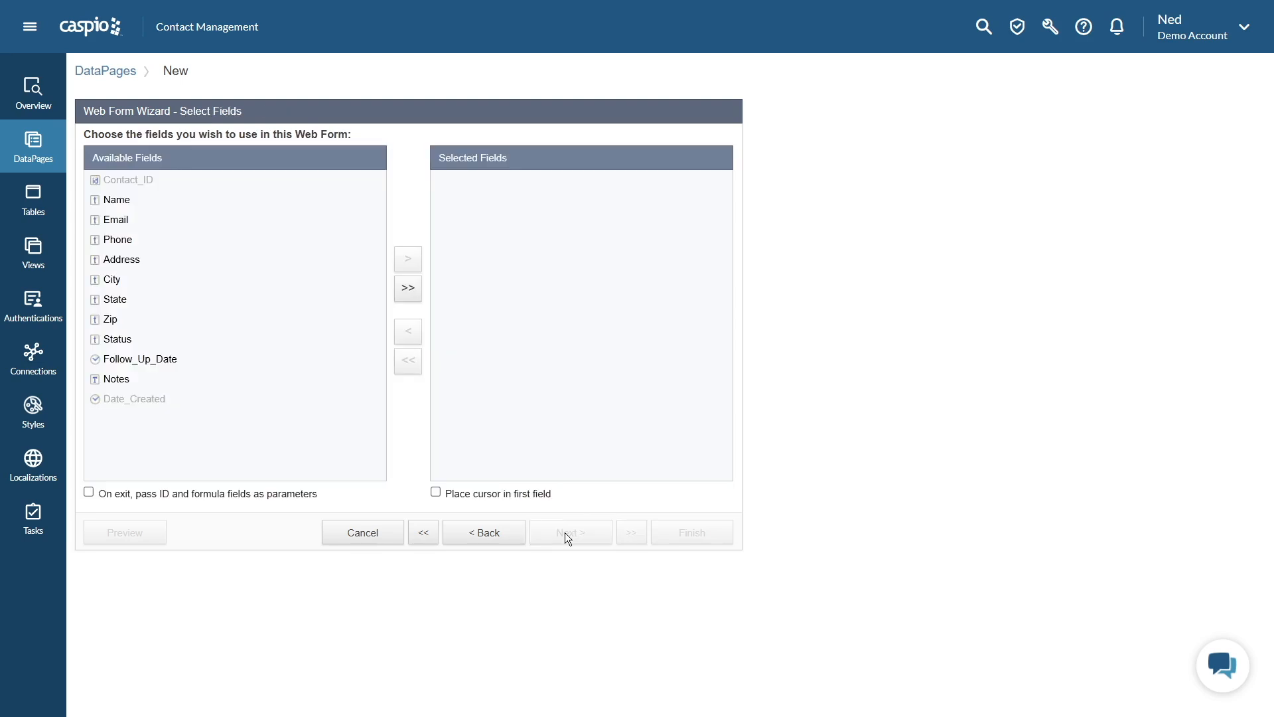
pyautogui.click(413, 289)
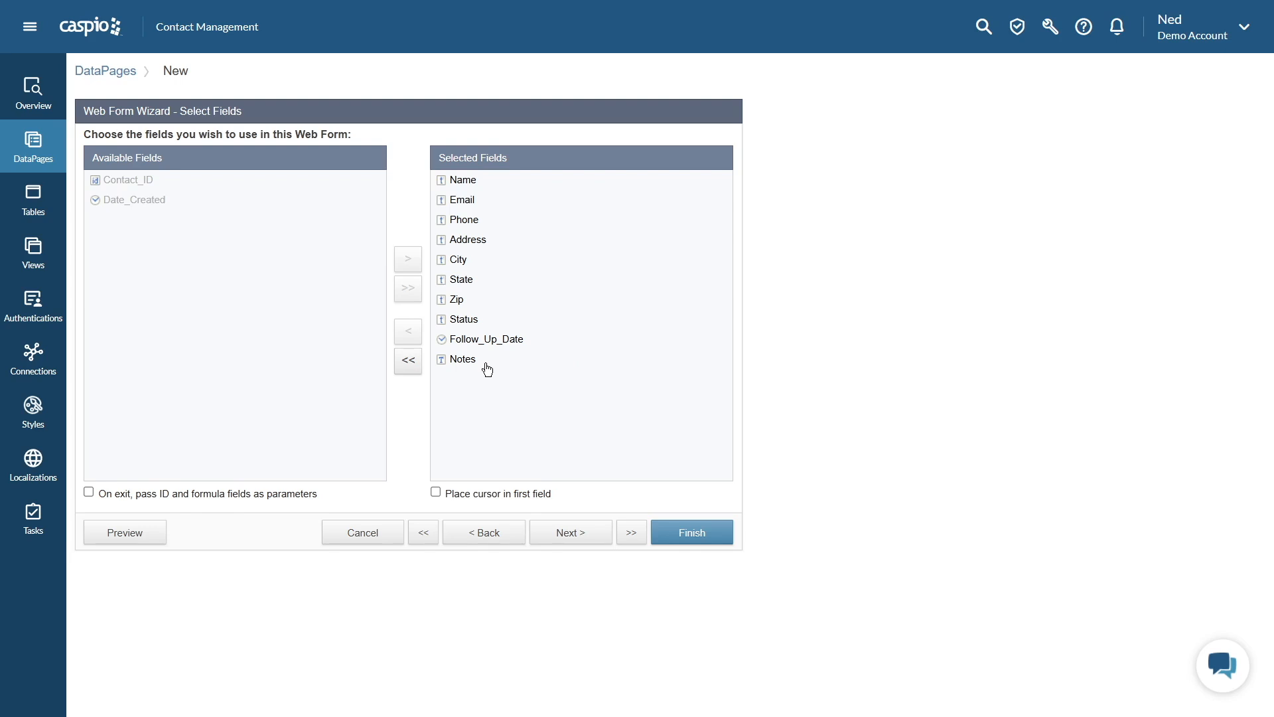
pyautogui.click(571, 541)
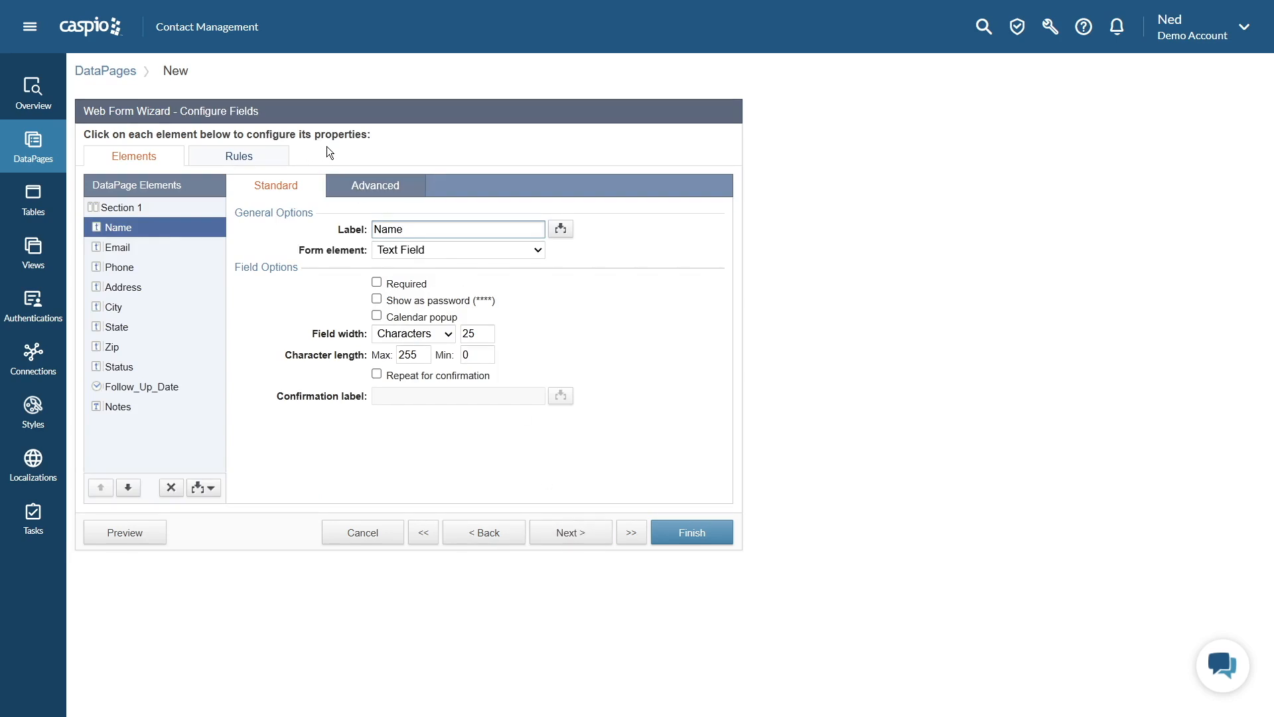
# Make the Name and Email fields of the form required
pyautogui.click(153, 249)
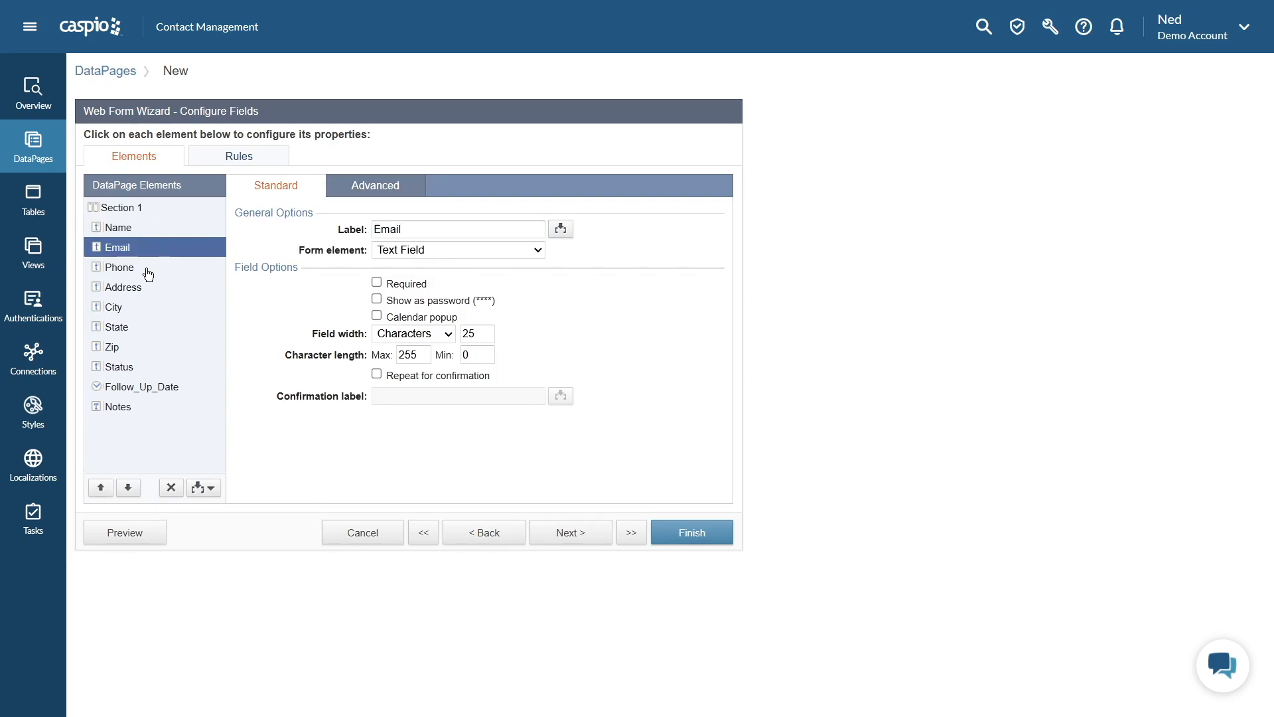
pyautogui.click(148, 272)
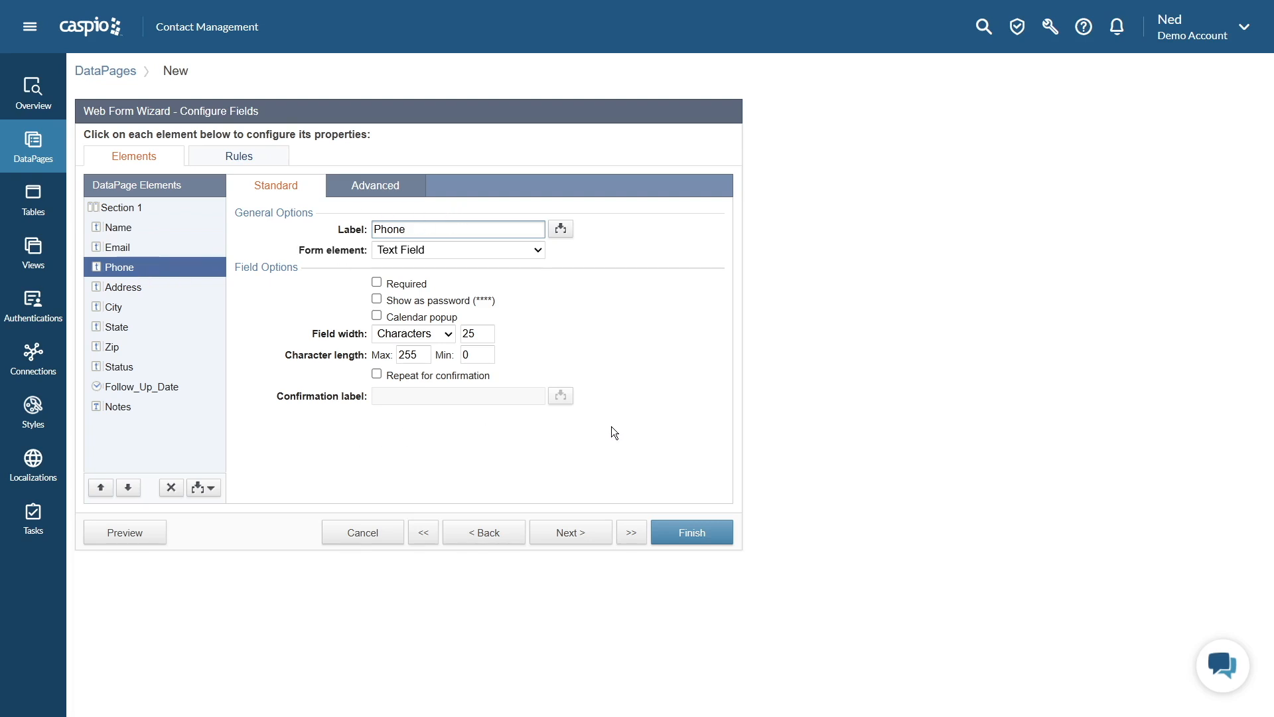
pyautogui.click(145, 230)
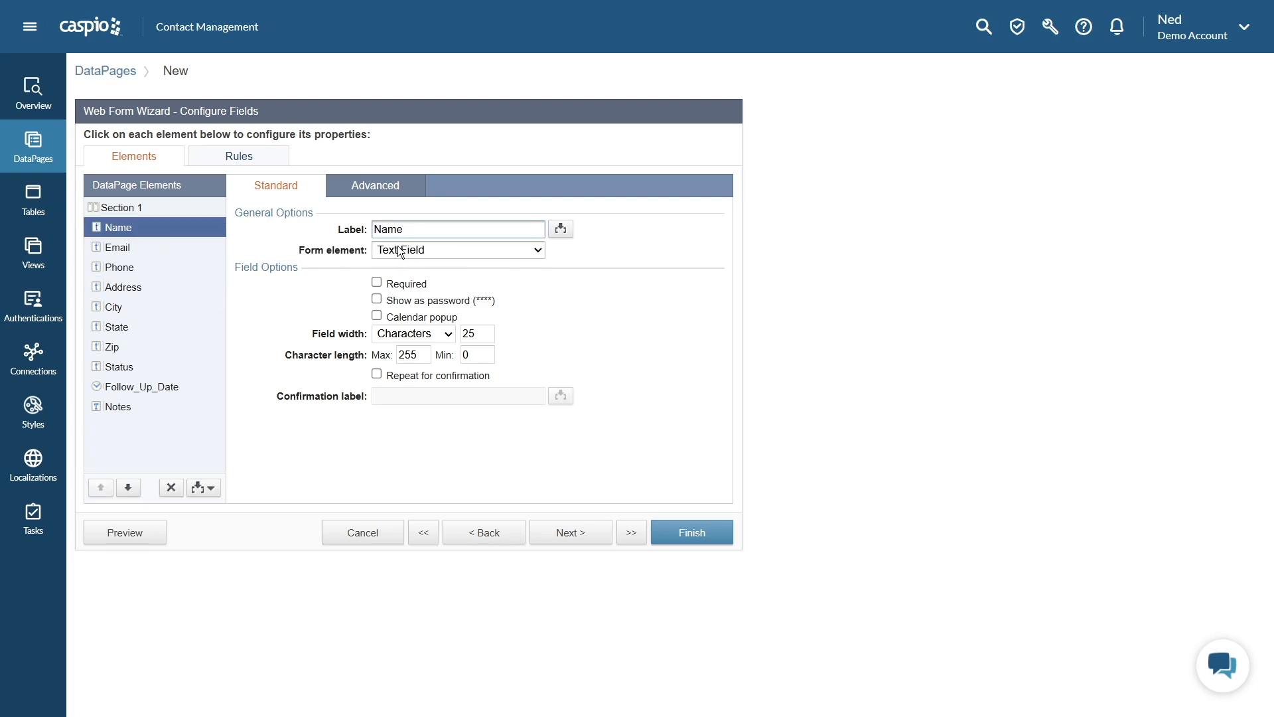
pyautogui.click(377, 283)
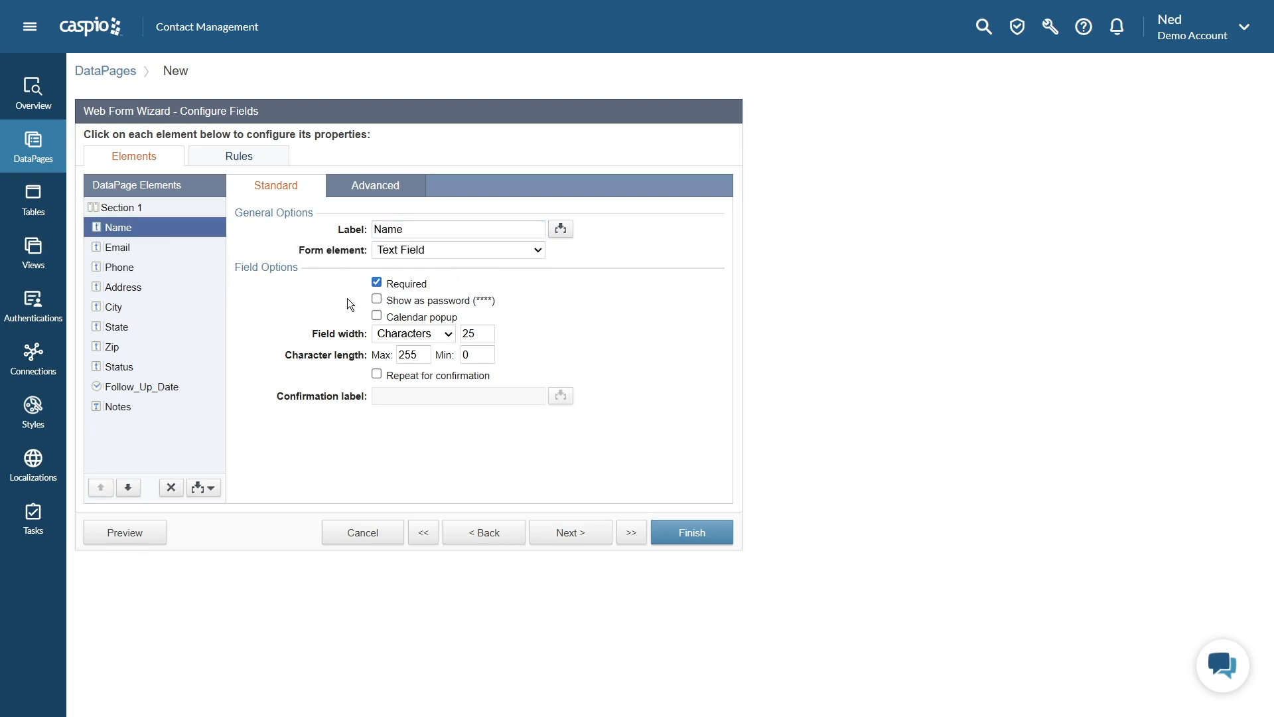
pyautogui.click(138, 249)
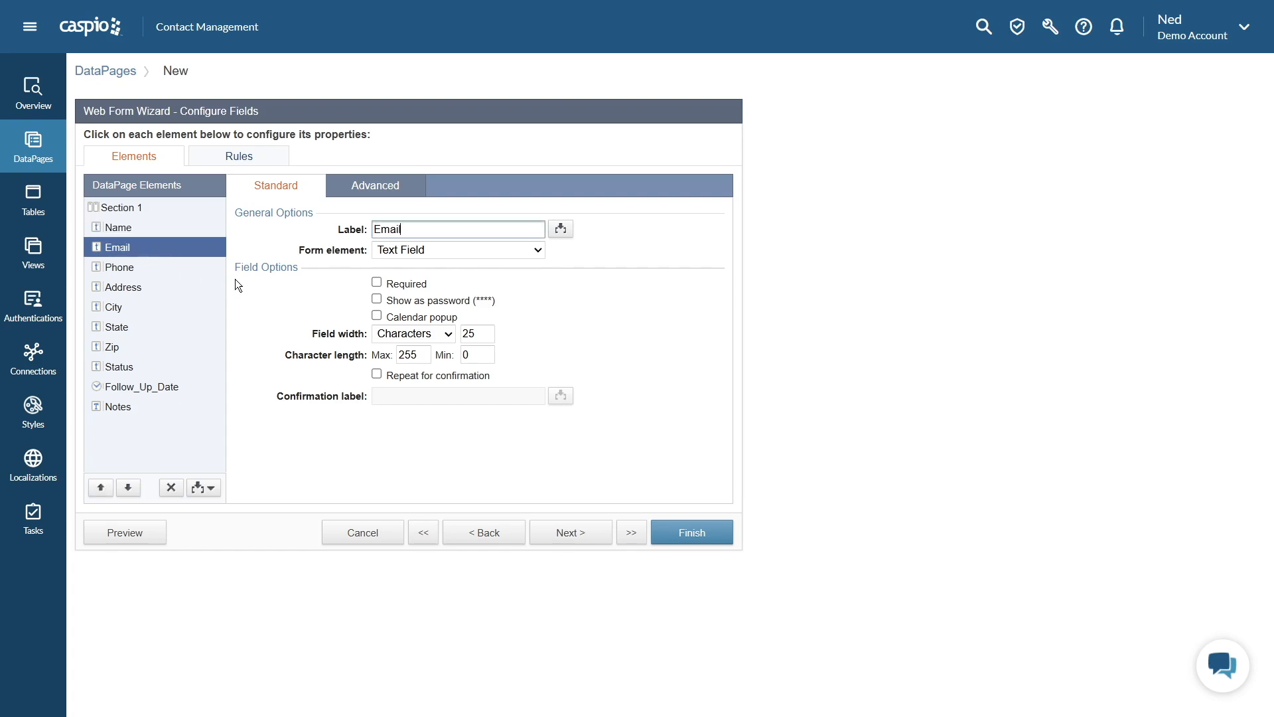
pyautogui.click(377, 283)
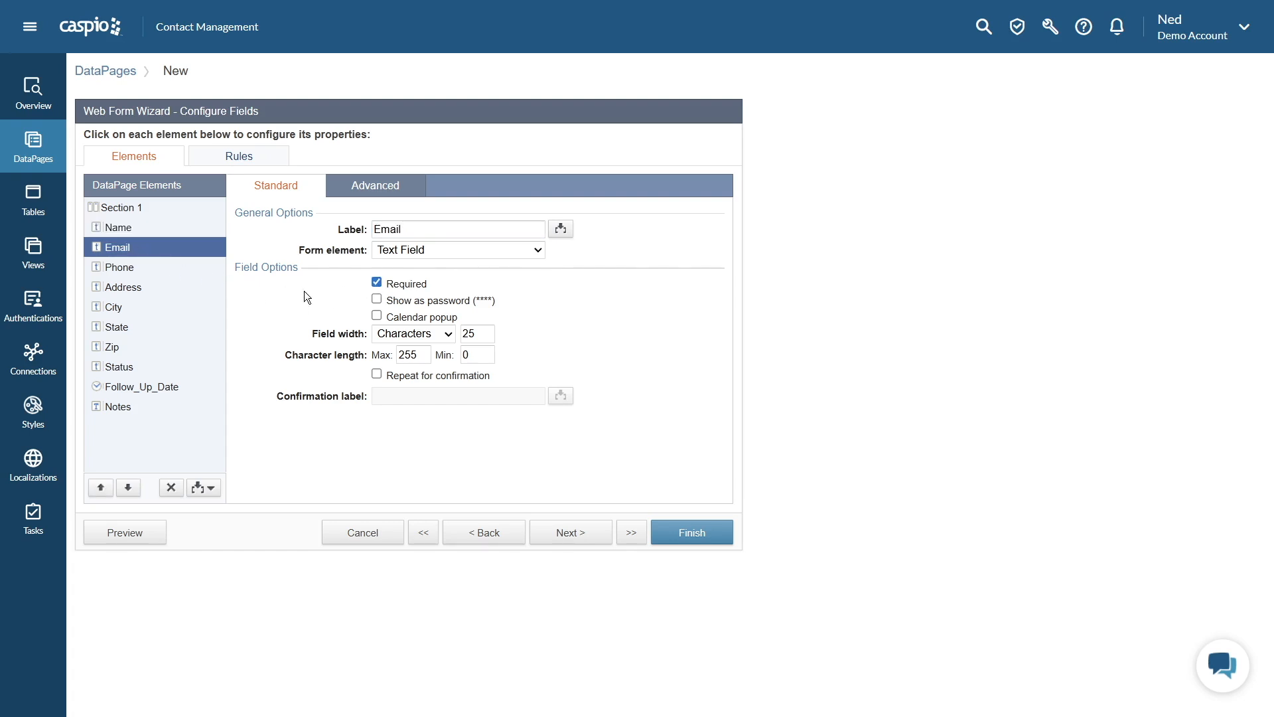
# Make the Status field required and change its form element to Dropdown
pyautogui.click(140, 271)
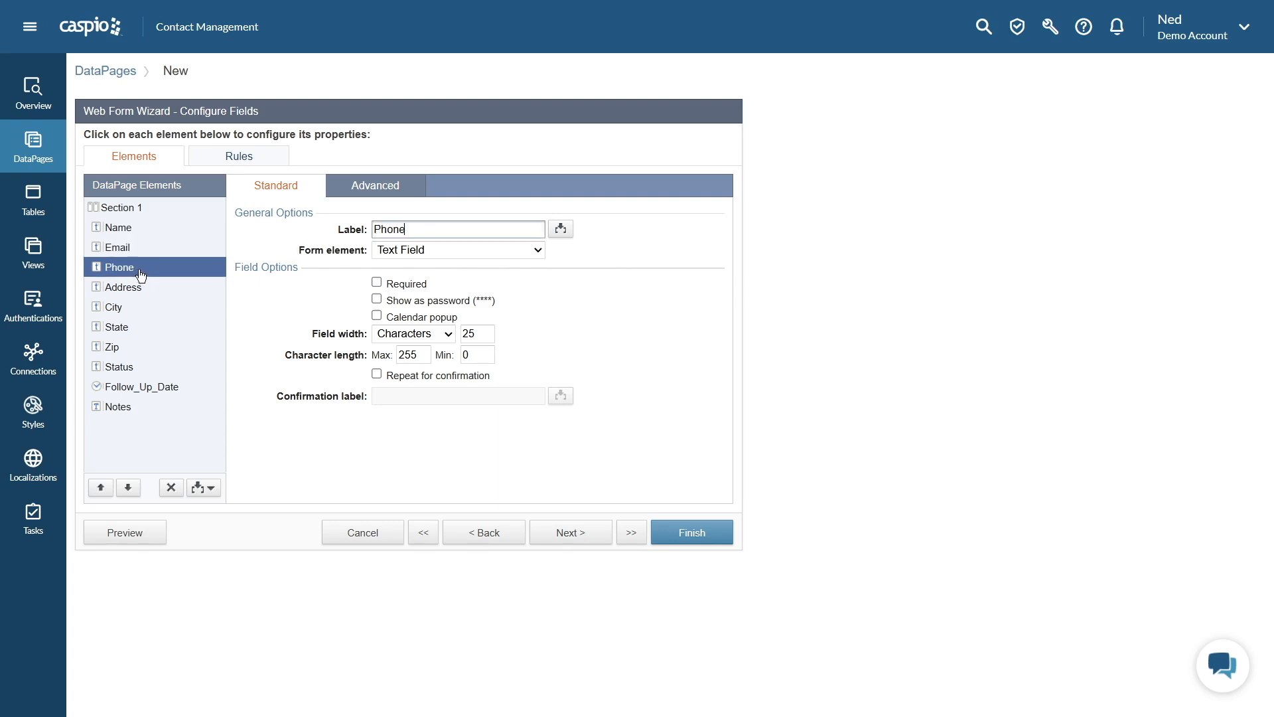
pyautogui.click(142, 288)
pyautogui.click(130, 309)
pyautogui.click(130, 328)
pyautogui.click(126, 346)
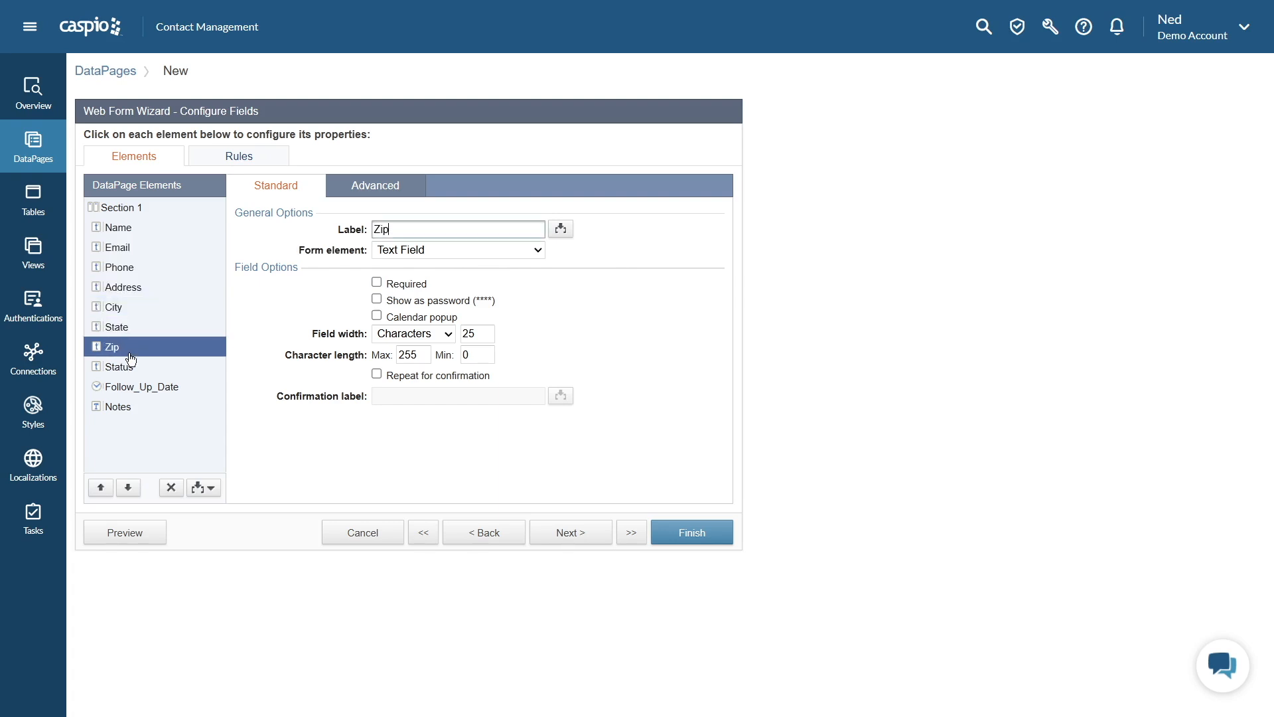
pyautogui.click(132, 369)
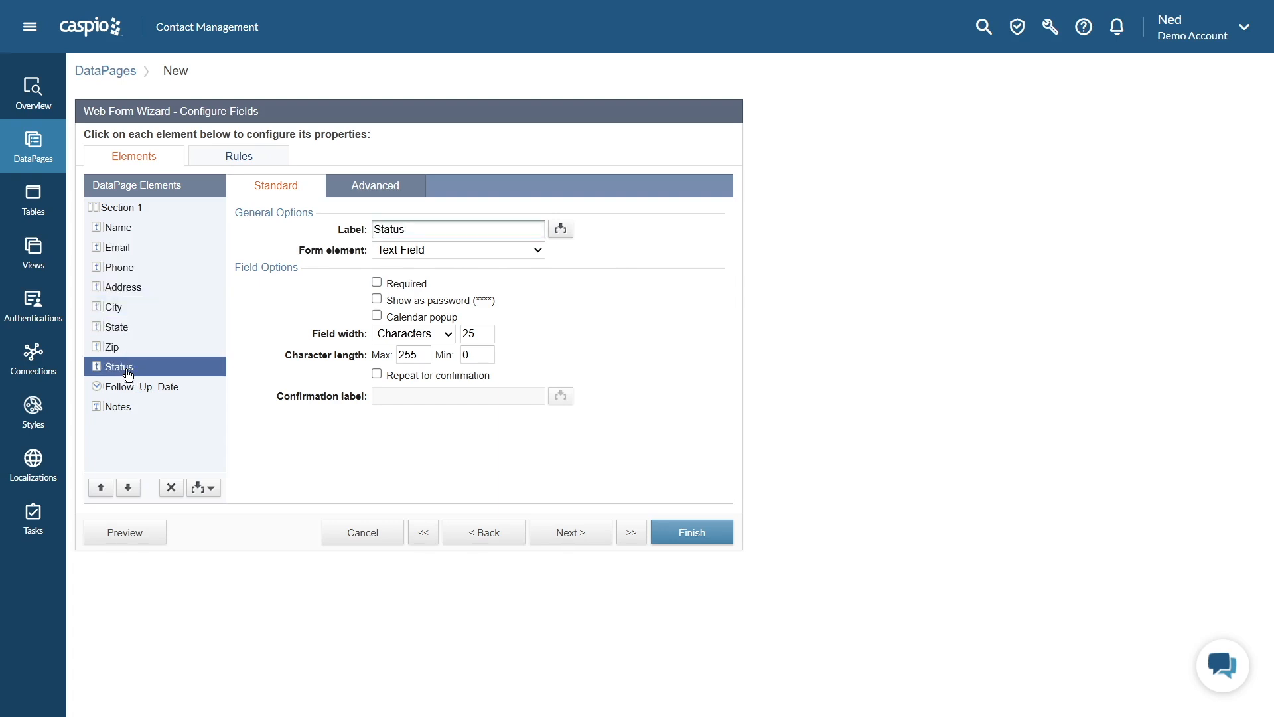
pyautogui.click(376, 282)
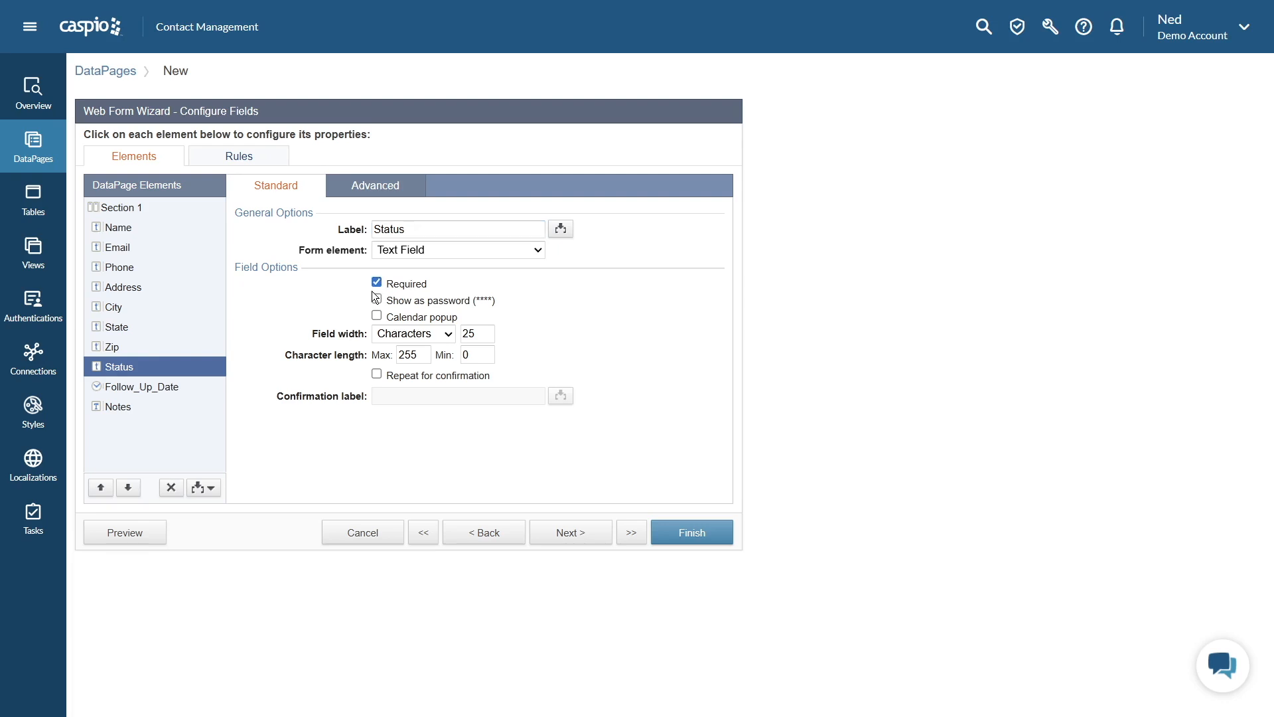
pyautogui.click(449, 250)
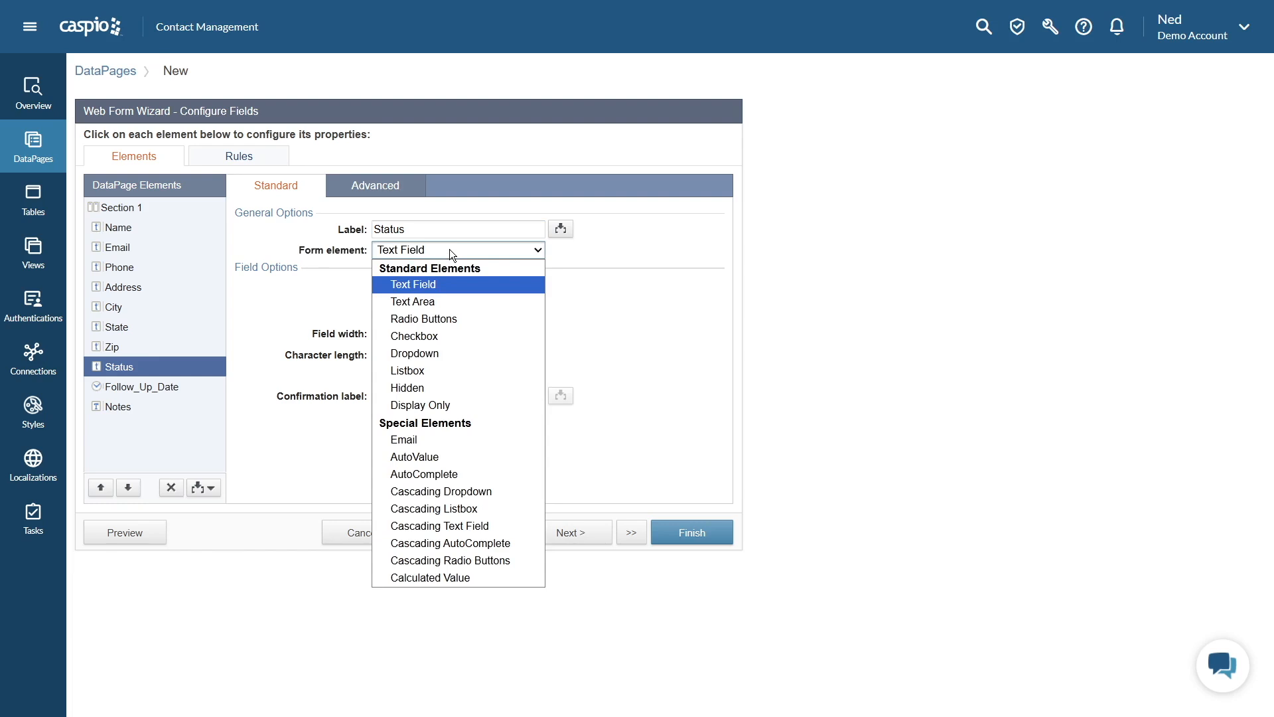
pyautogui.click(440, 352)
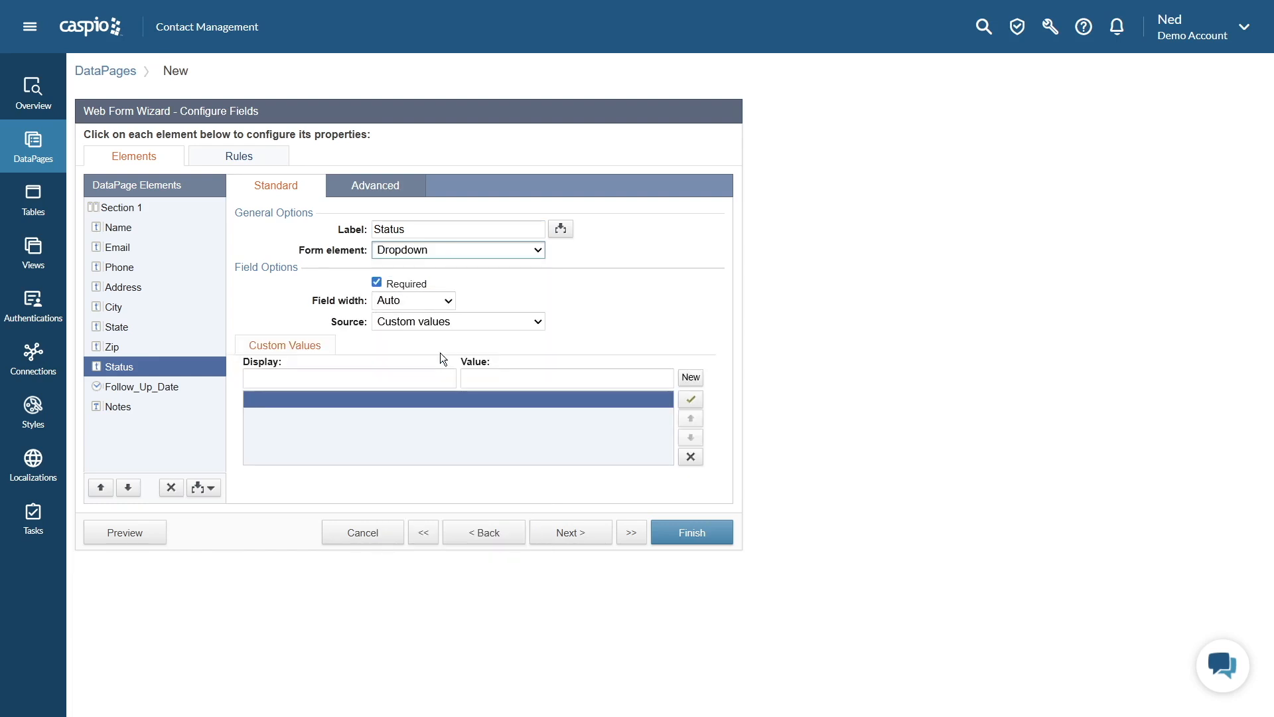
# Set the Status dropdown's source to Both and add a custom option displaying "Select Status" with an empty value
pyautogui.click(432, 324)
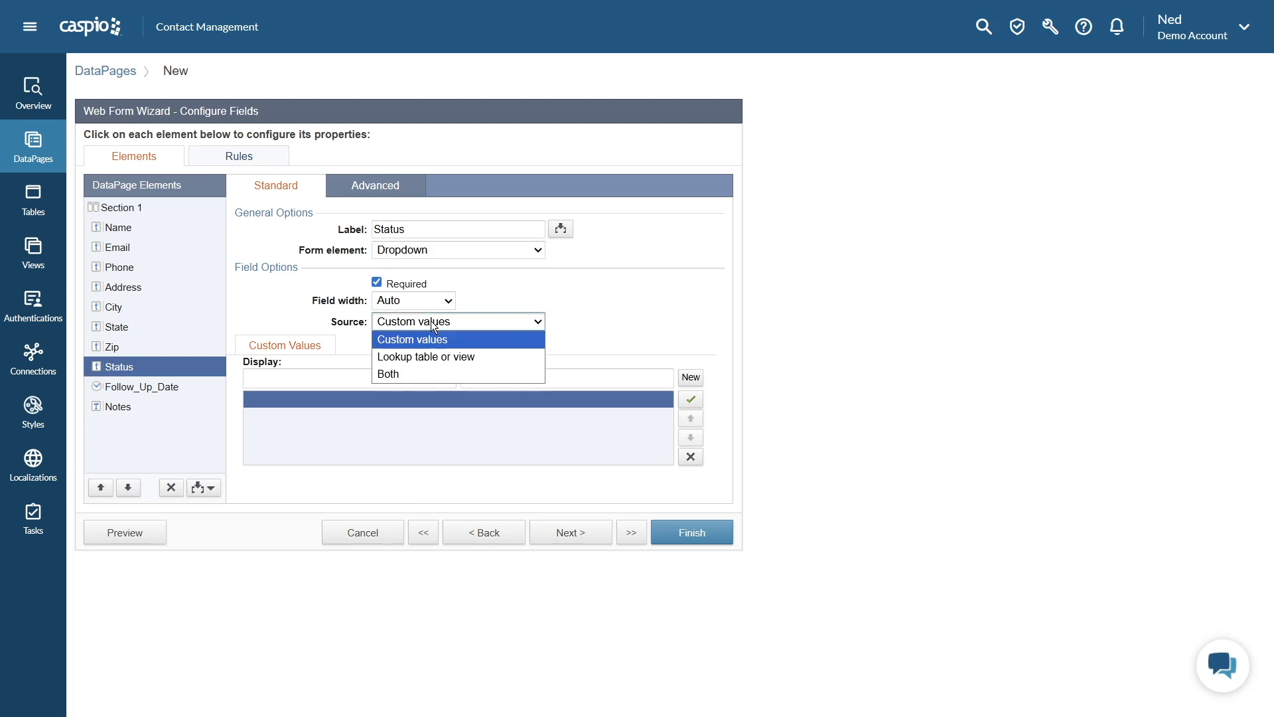
pyautogui.click(417, 373)
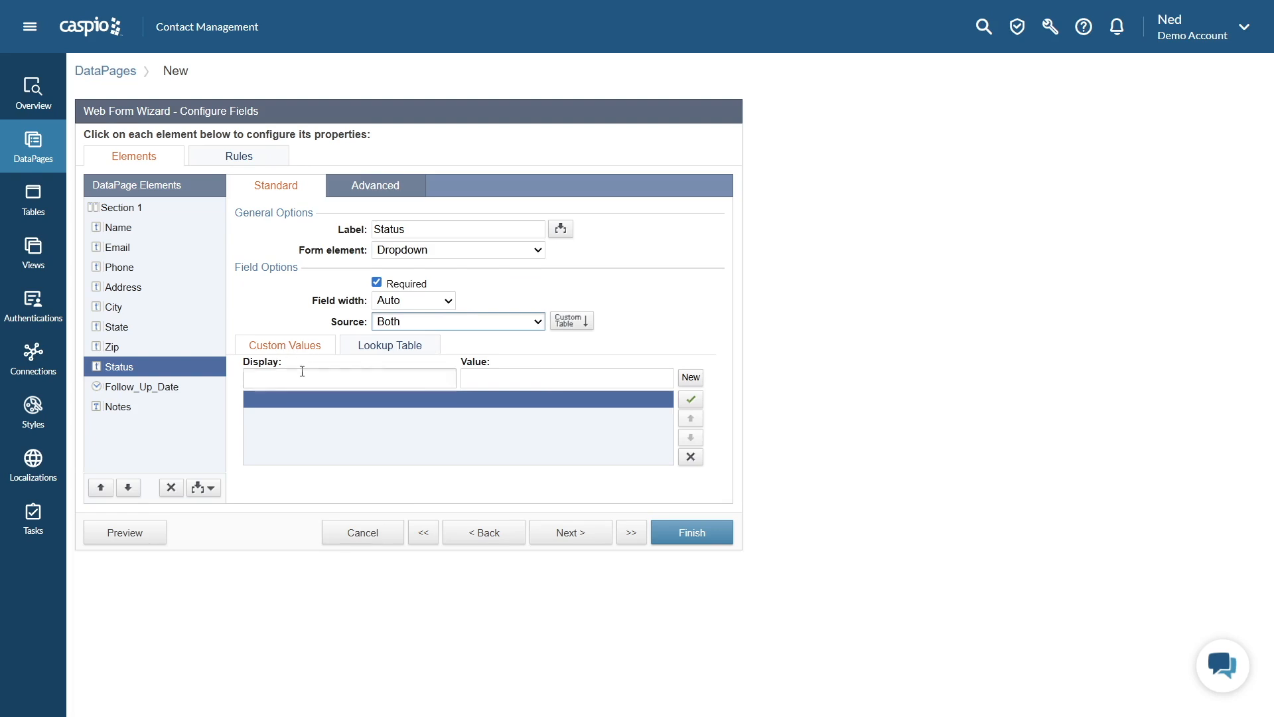
pyautogui.click(302, 376)
pyautogui.write('Seelc')
pyautogui.press('BackSpace')
pyautogui.press('BackSpace')
pyautogui.press('BackSpace')
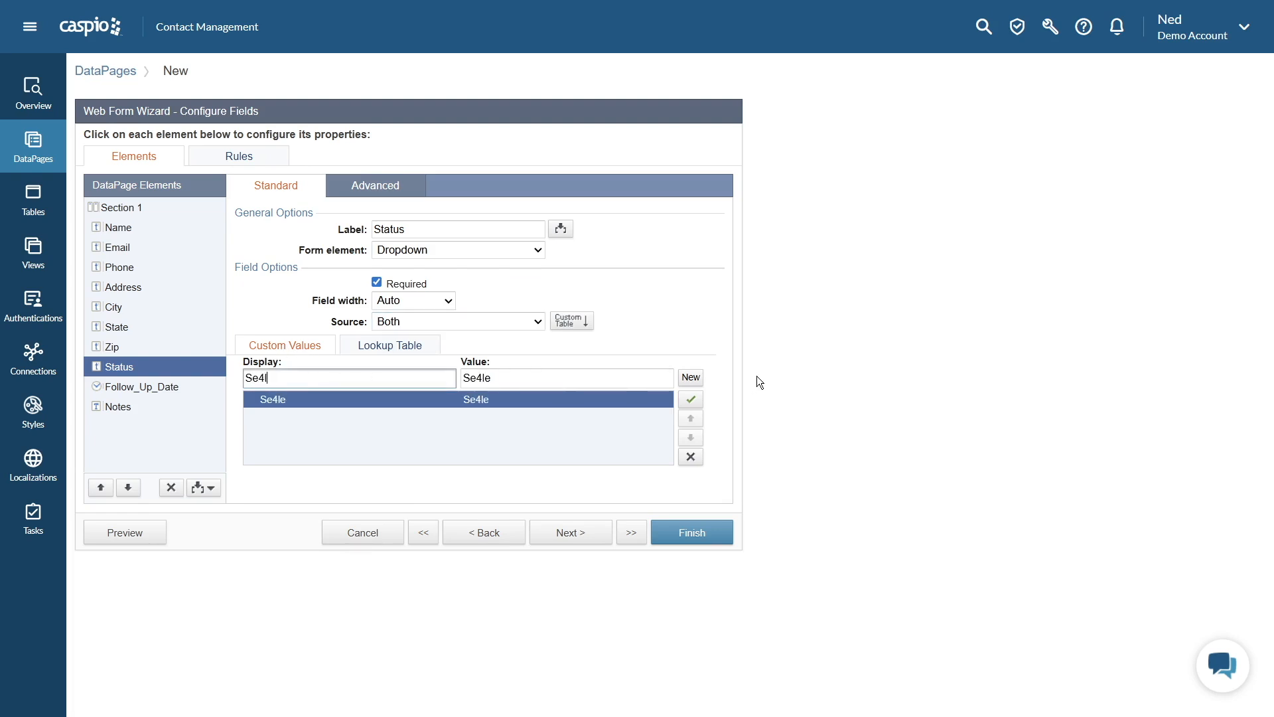
pyautogui.write('lect Status')
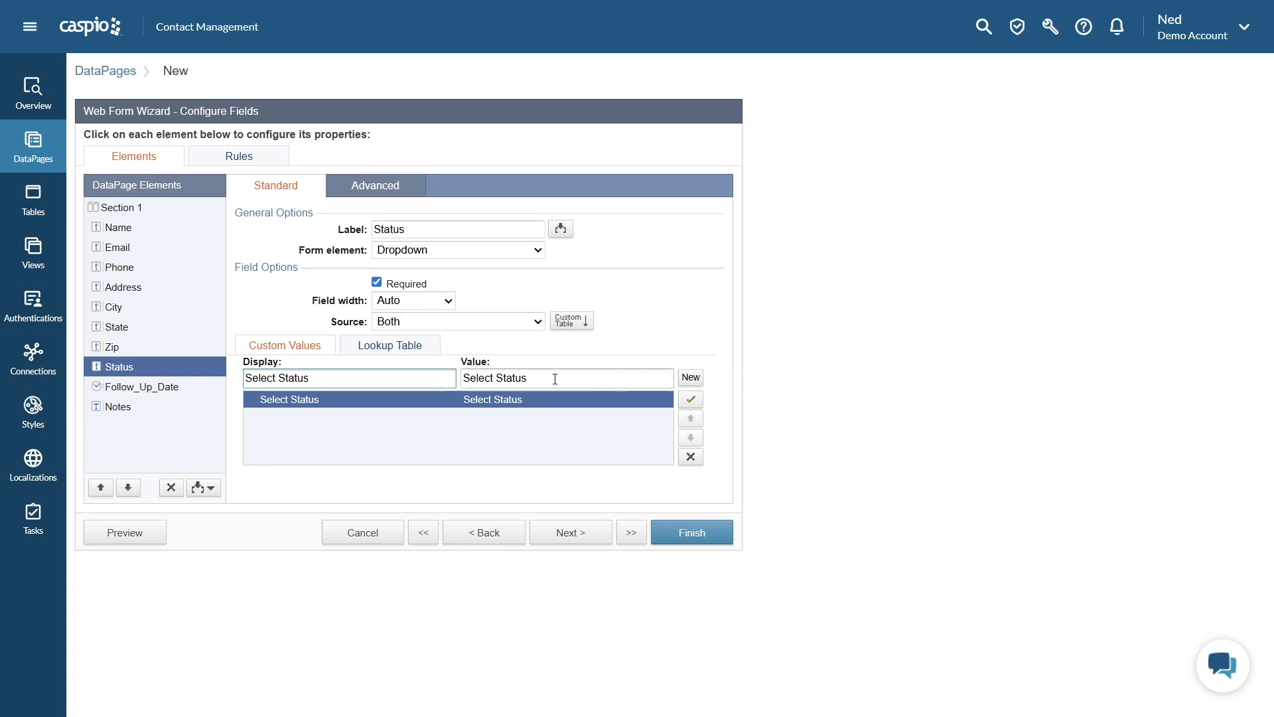
pyautogui.moveTo(555, 375); pyautogui.dragTo(456, 378)
pyautogui.press('BackSpace')
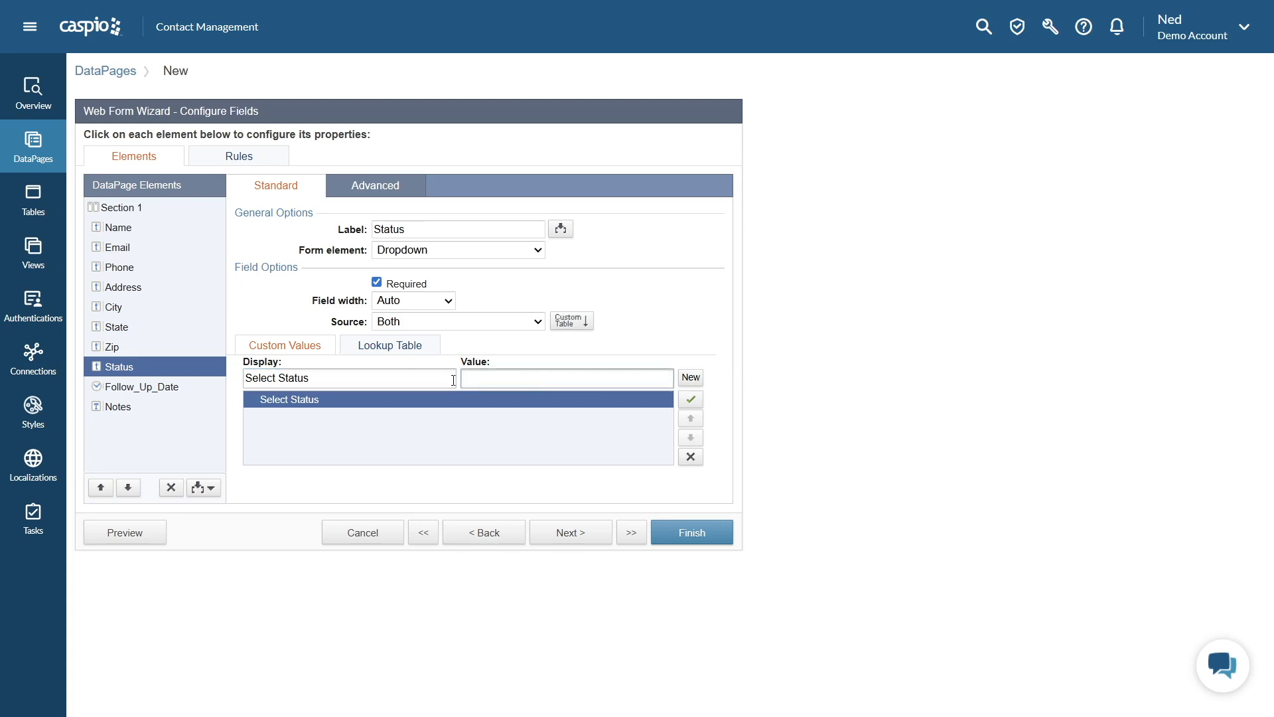
# Set the Status dropdown's lookup table to bridge_tbl_cm_statuses
pyautogui.click(399, 350)
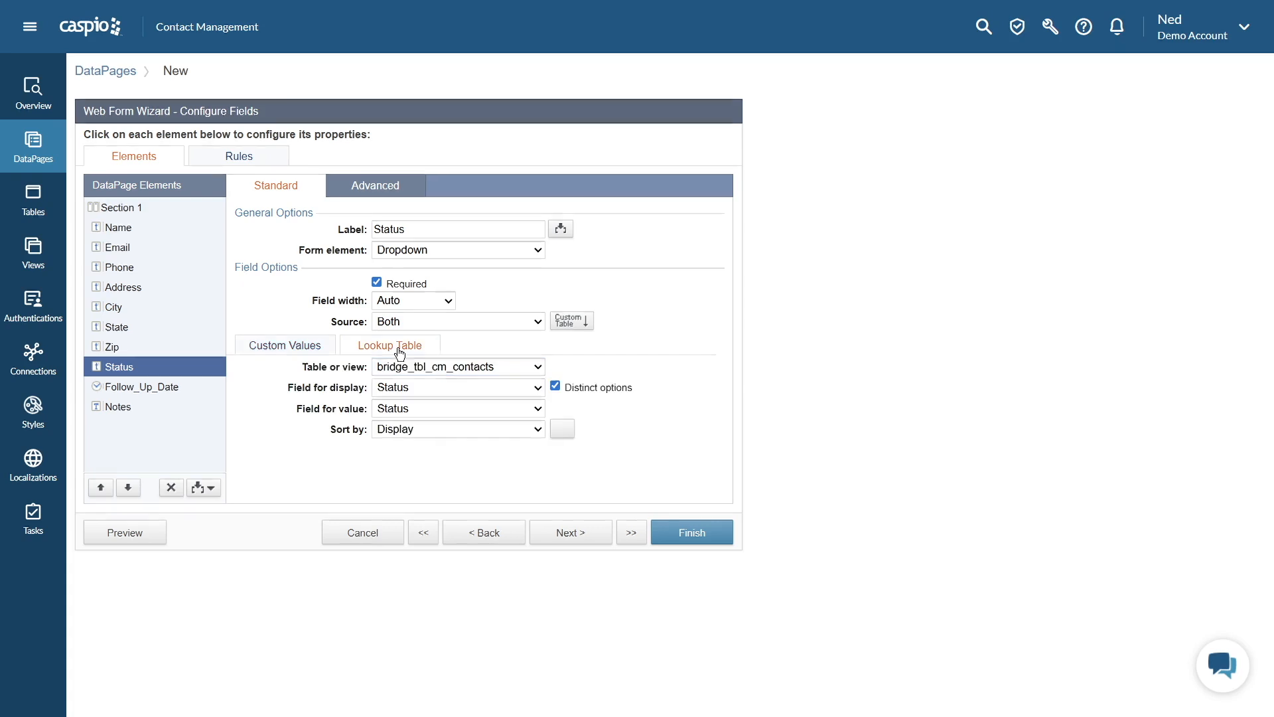
pyautogui.click(428, 366)
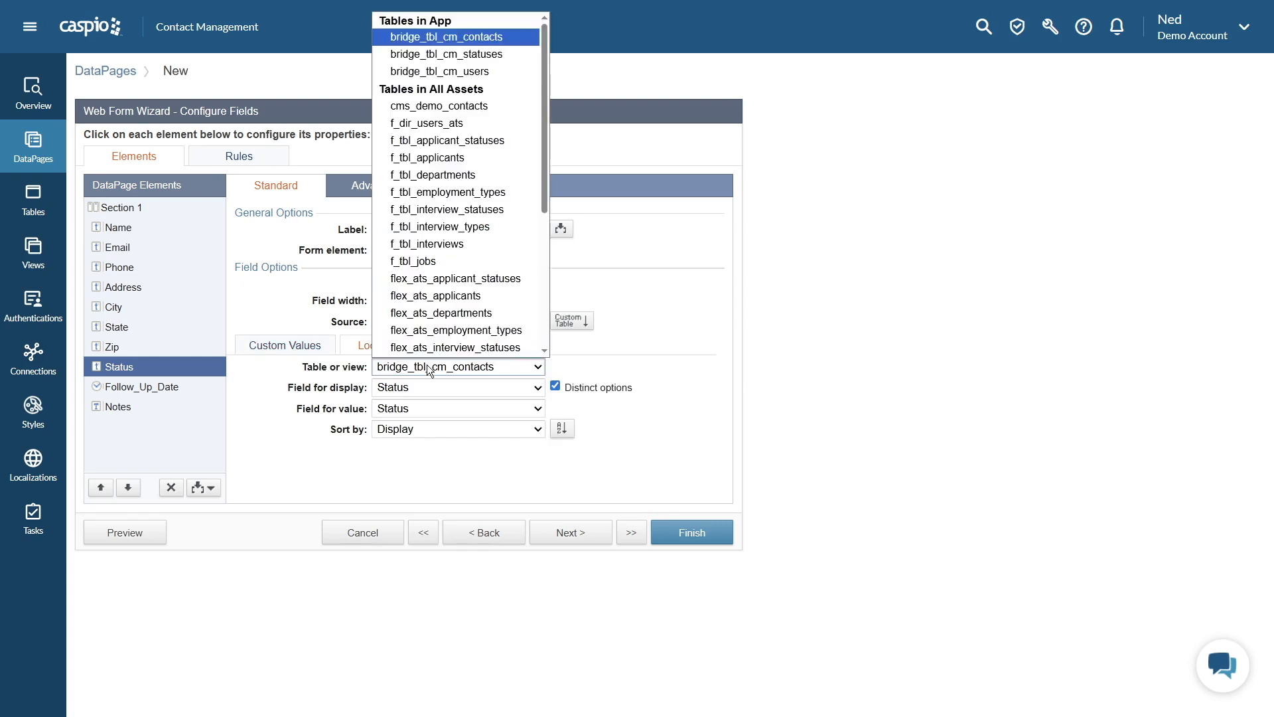
pyautogui.click(490, 55)
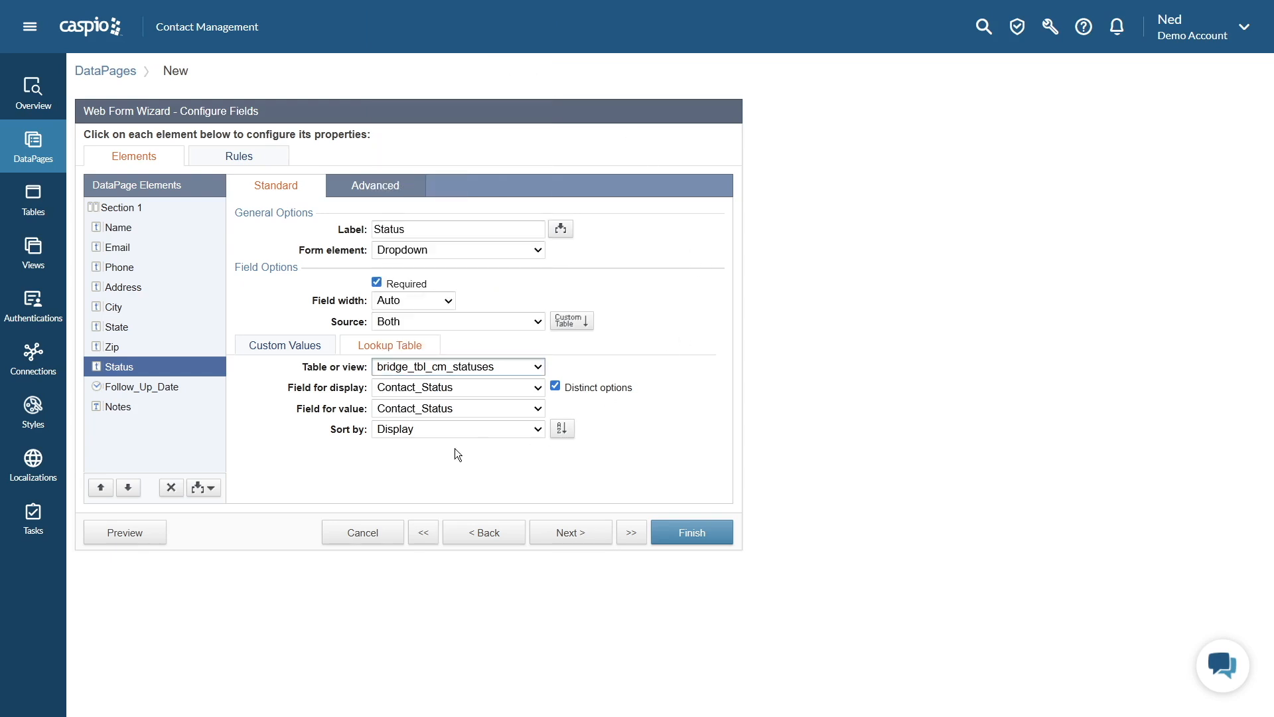
# Set the Status dropdown's sorting to None and make the Follow_Up_Date field required
pyautogui.click(434, 430)
pyautogui.click(432, 444)
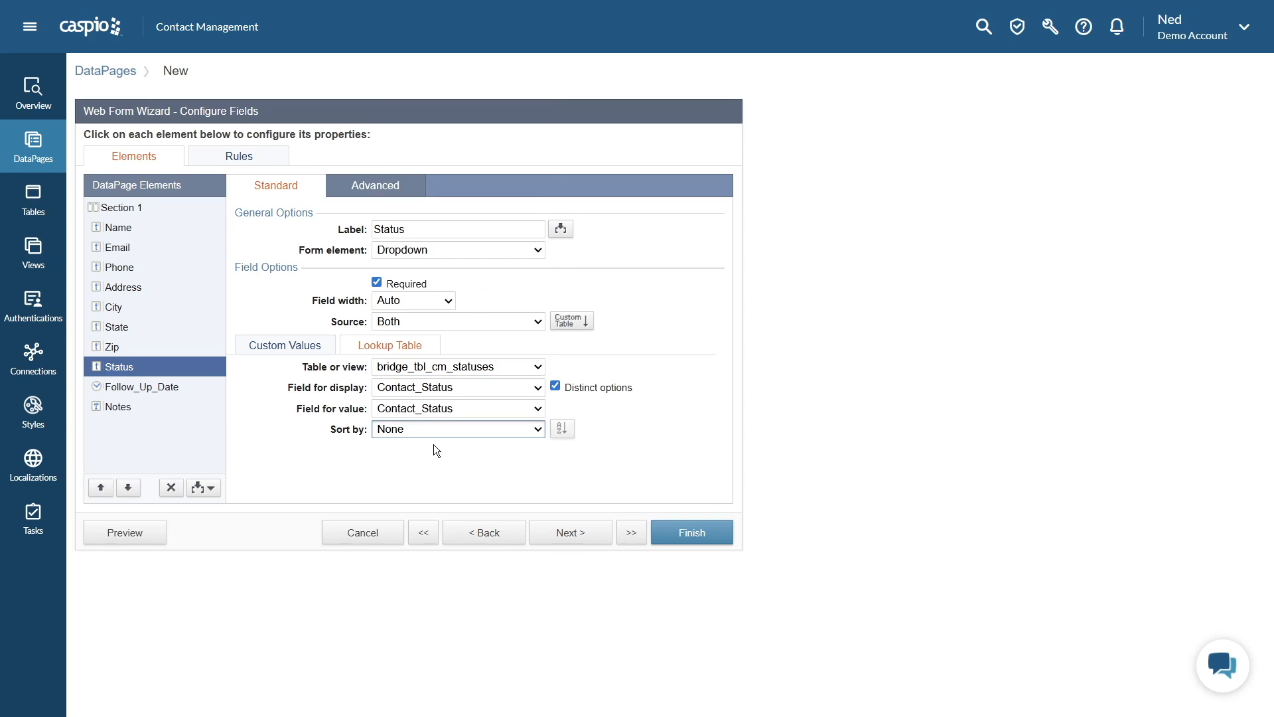
pyautogui.click(143, 390)
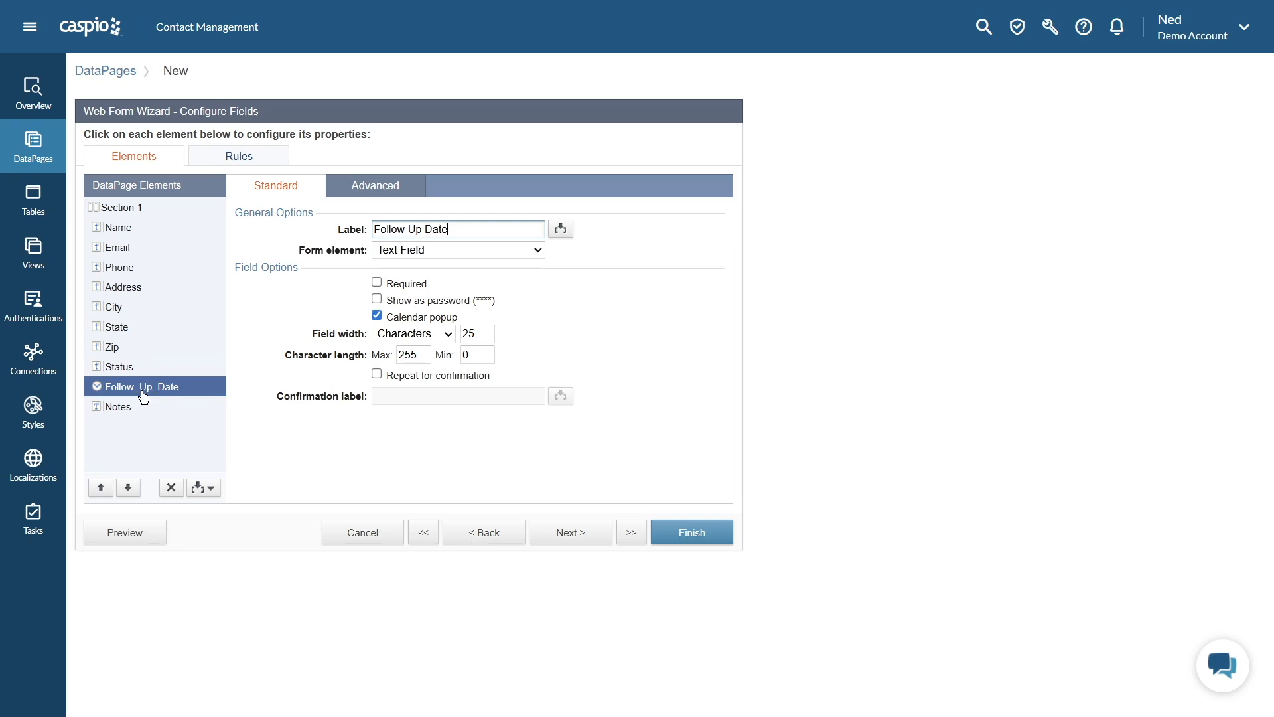
pyautogui.click(378, 284)
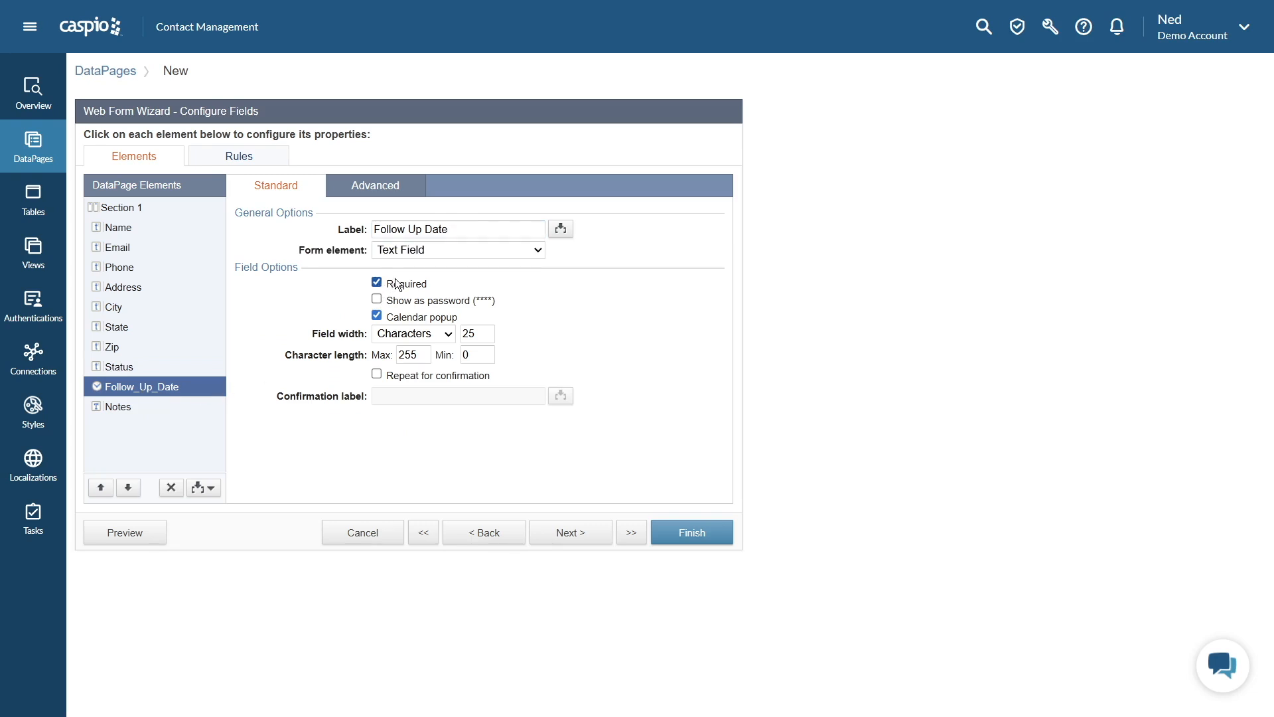
# Change the form element of the Notes field to Text Area
pyautogui.click(156, 409)
pyautogui.click(462, 251)
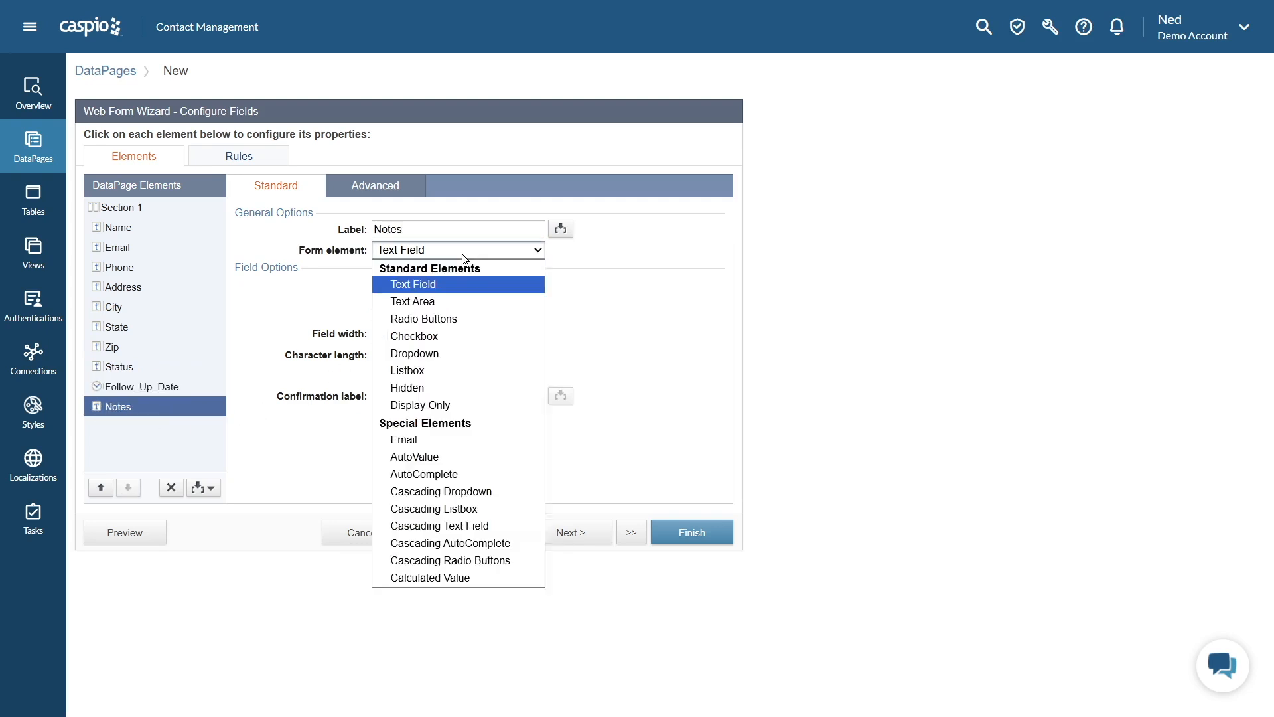
pyautogui.click(451, 300)
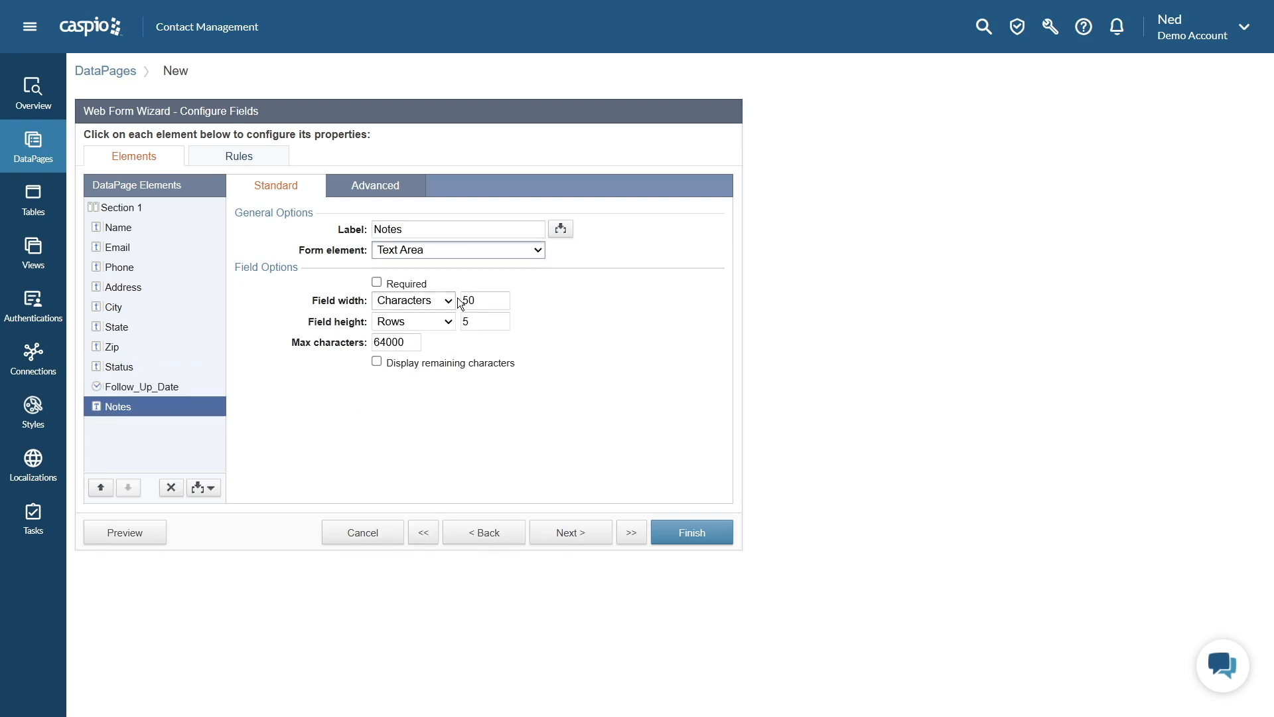
pyautogui.click(567, 309)
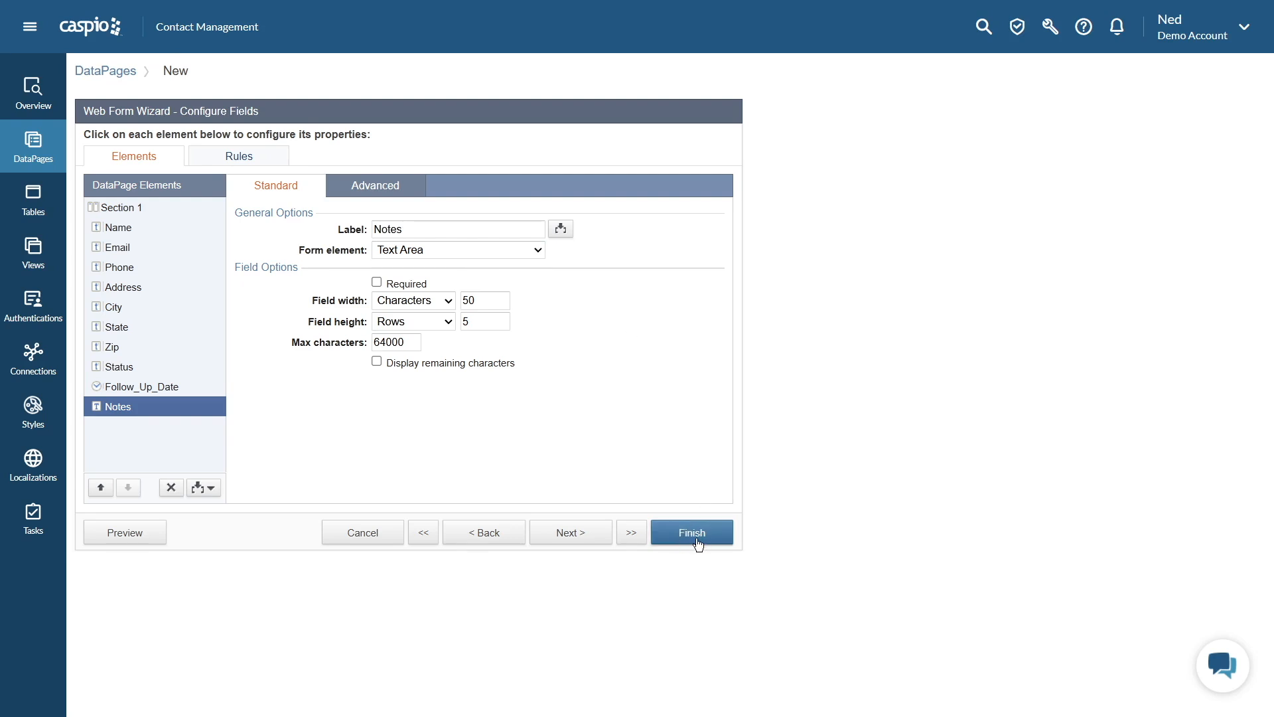
# Preview the Create a Contact form and examine the Status options and the Follow Up Date calendar
pyautogui.click(140, 533)
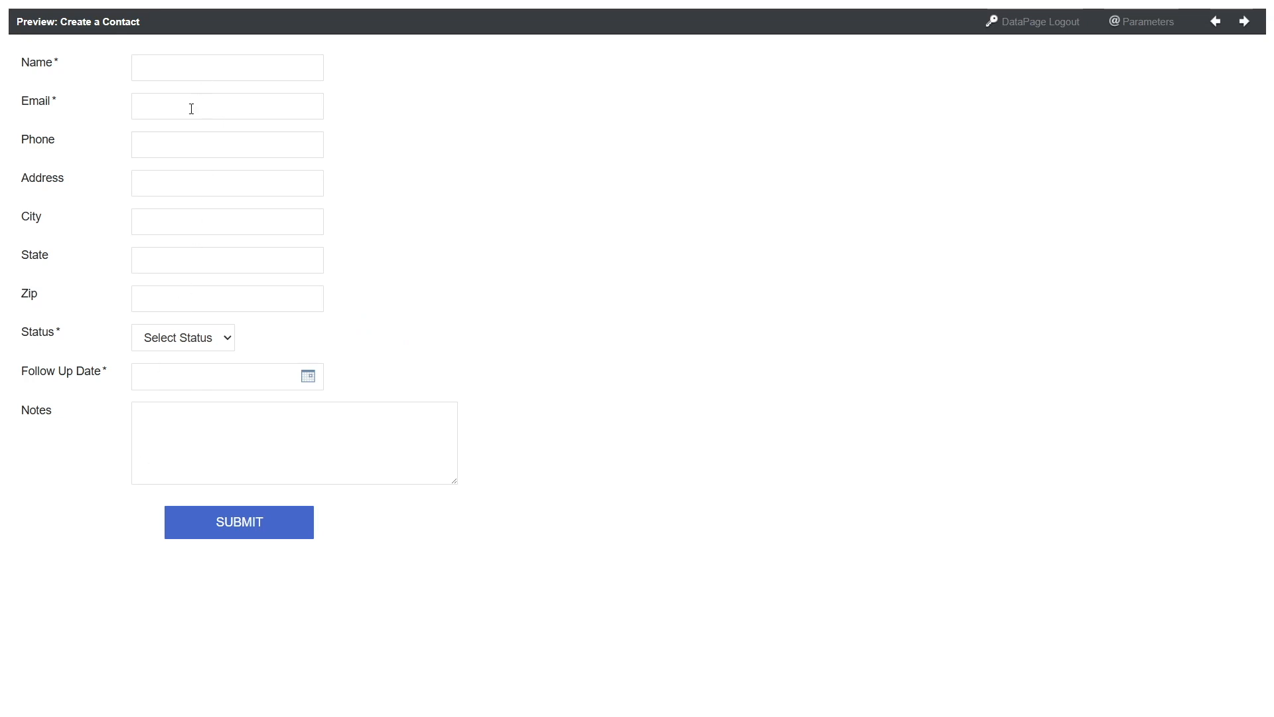
pyautogui.click(221, 339)
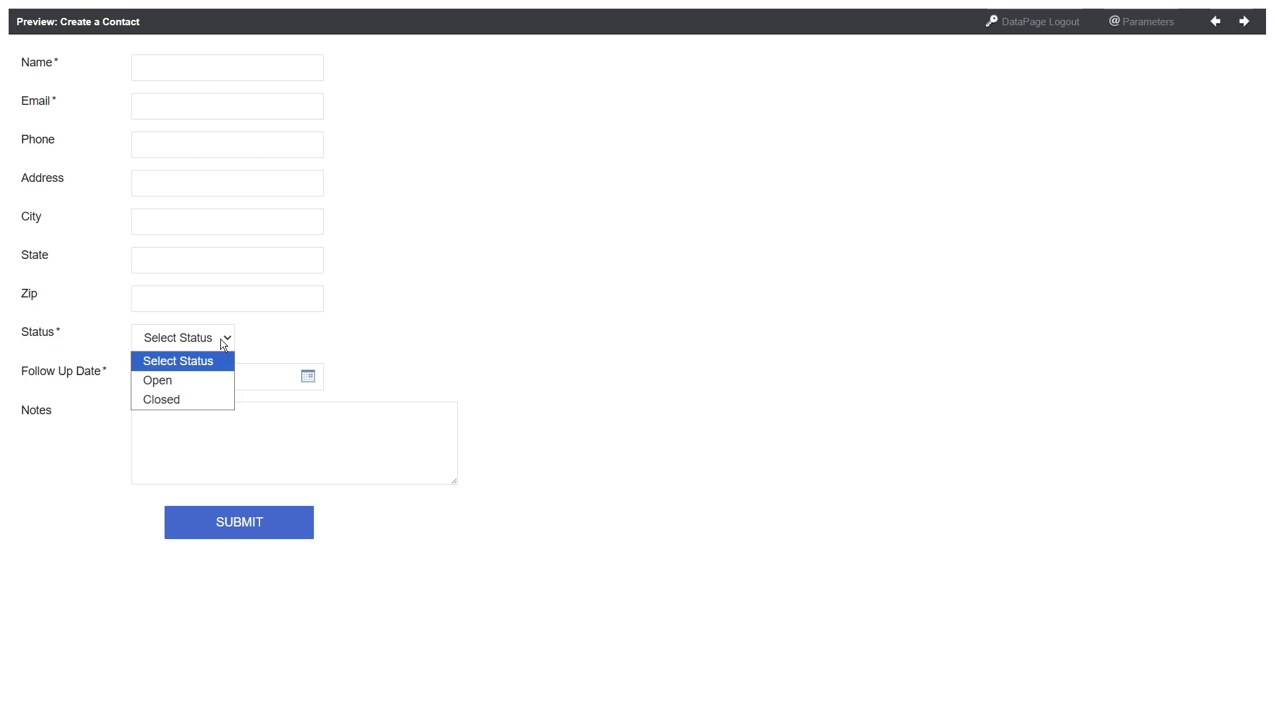
pyautogui.click(284, 330)
pyautogui.click(314, 368)
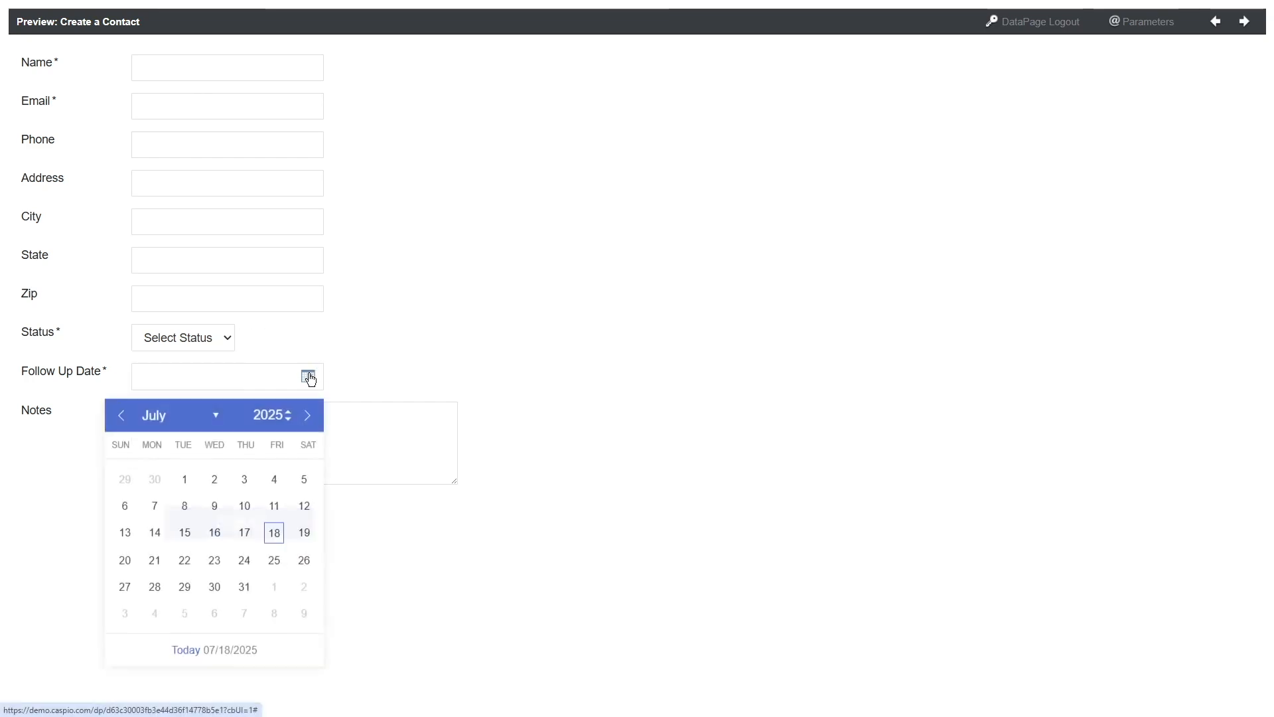
pyautogui.click(346, 446)
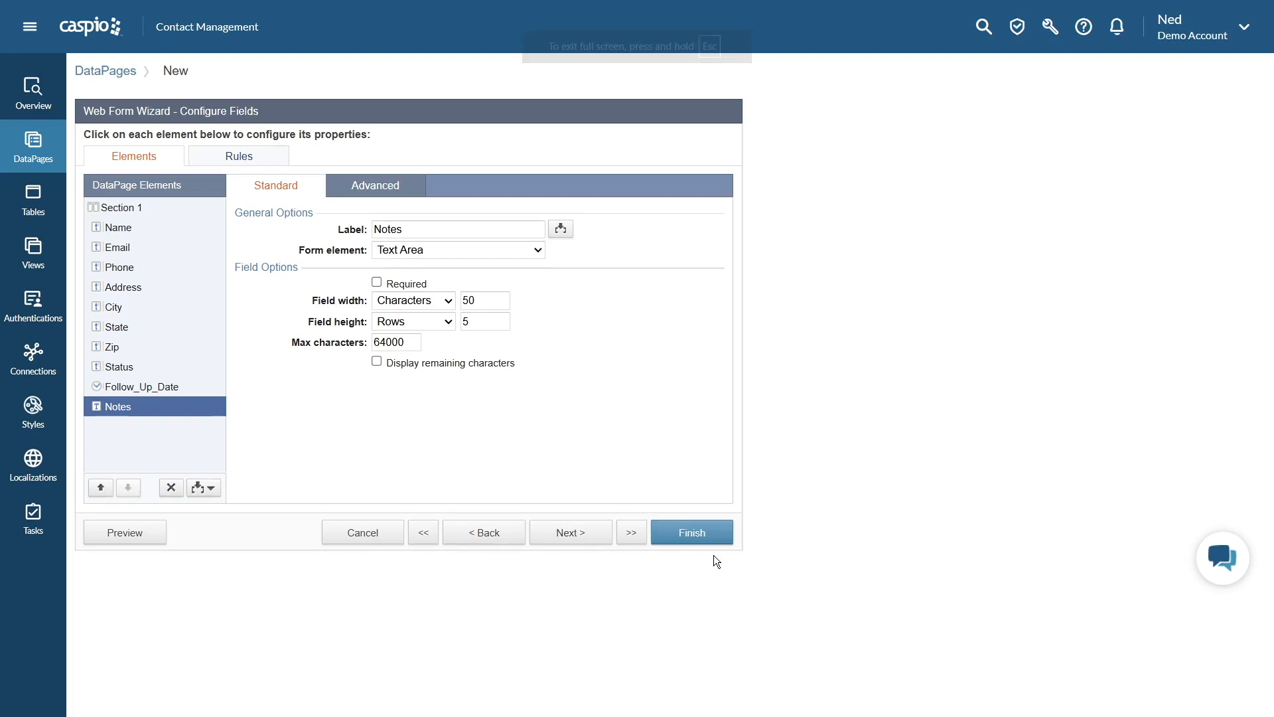
# Finish the form DataPage and start a new DataPage of the Tabular report type
pyautogui.click(702, 535)
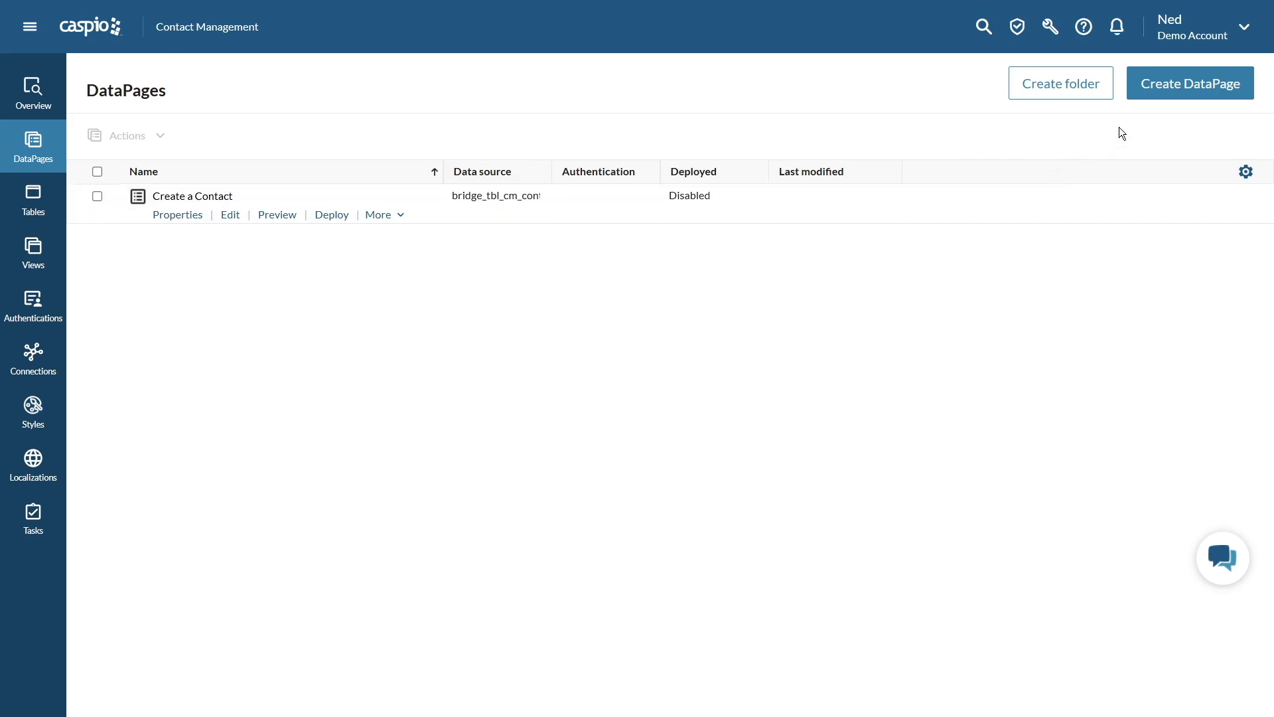
pyautogui.click(1160, 98)
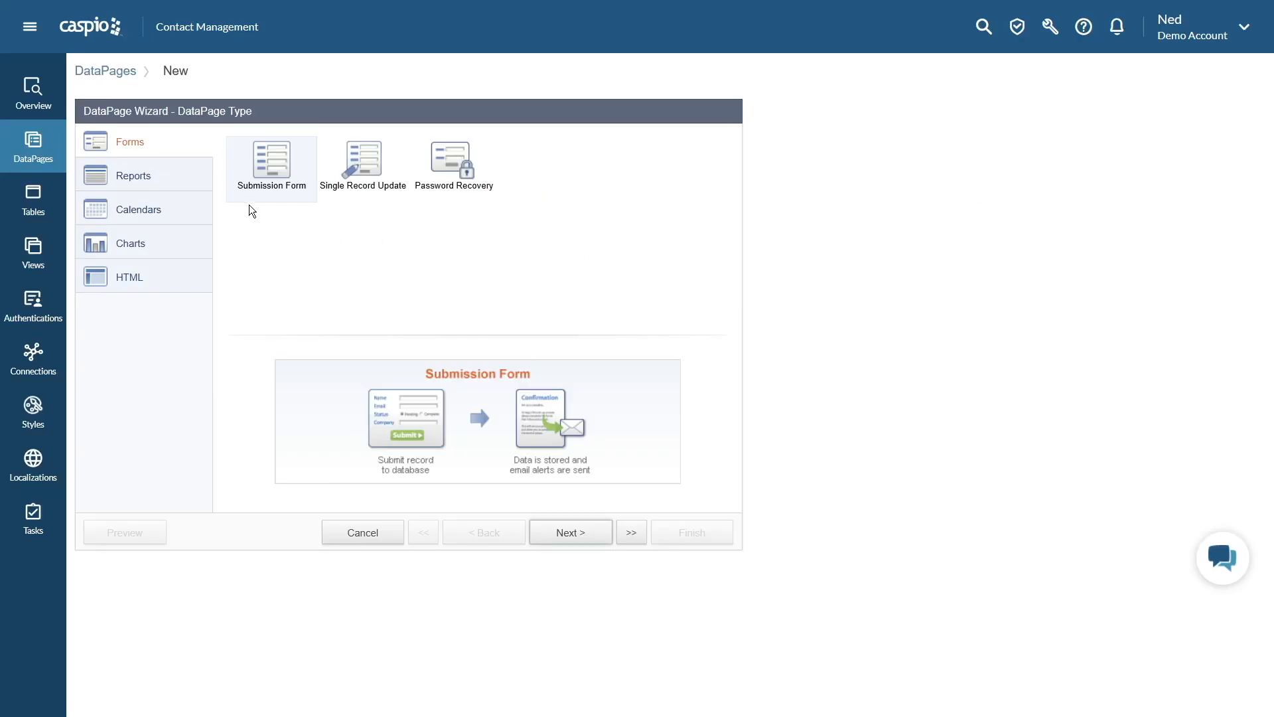
pyautogui.click(190, 180)
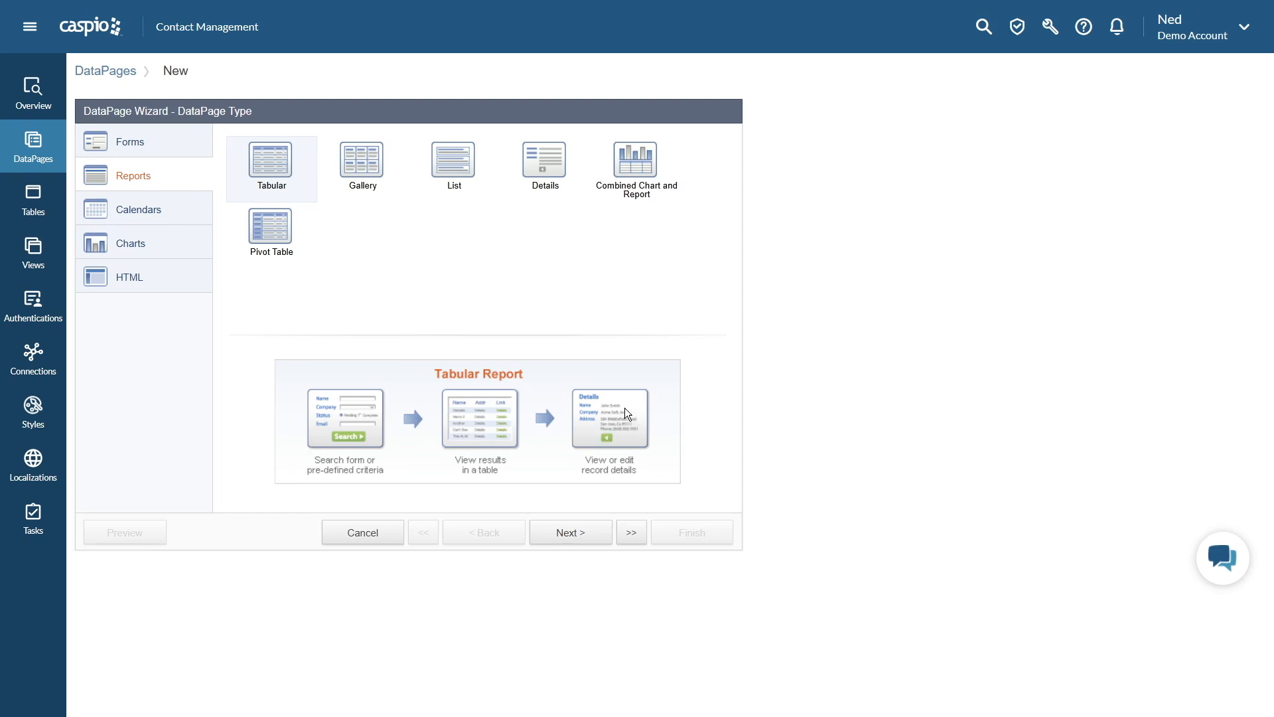
pyautogui.click(571, 535)
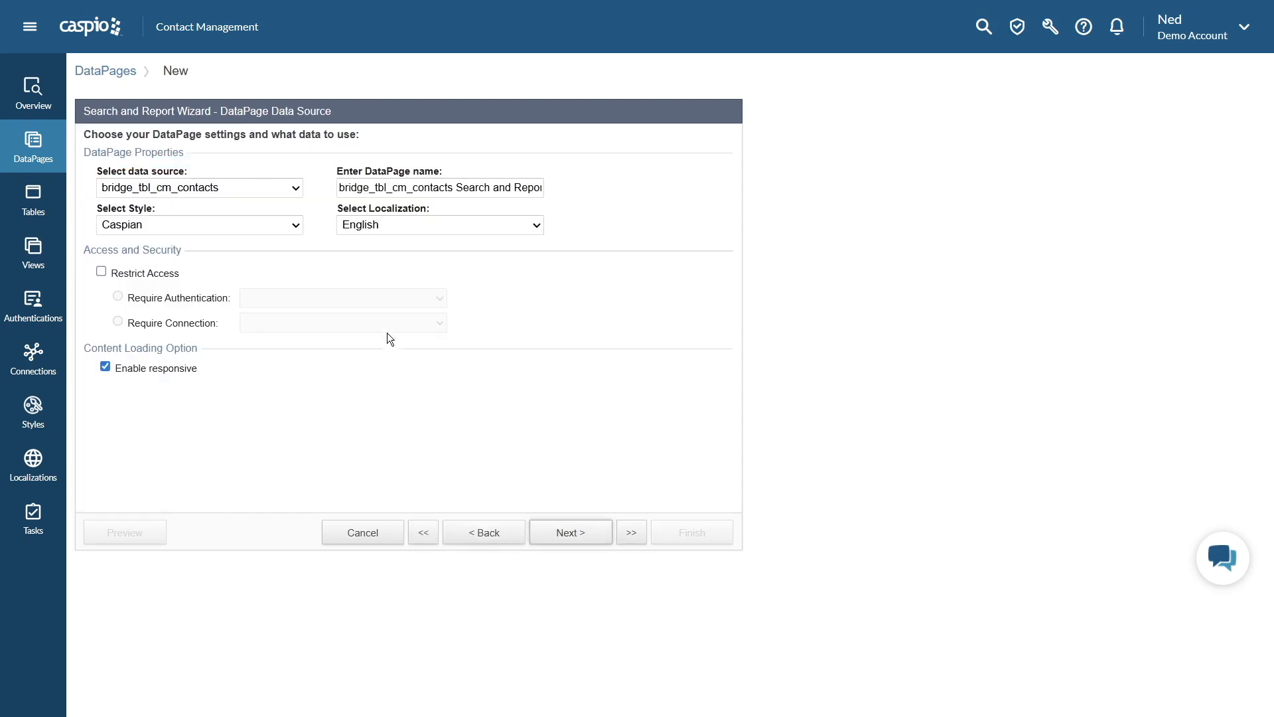
# Name the report DataPage "Manage Contacts" and set its style to Blue
pyautogui.click(364, 187)
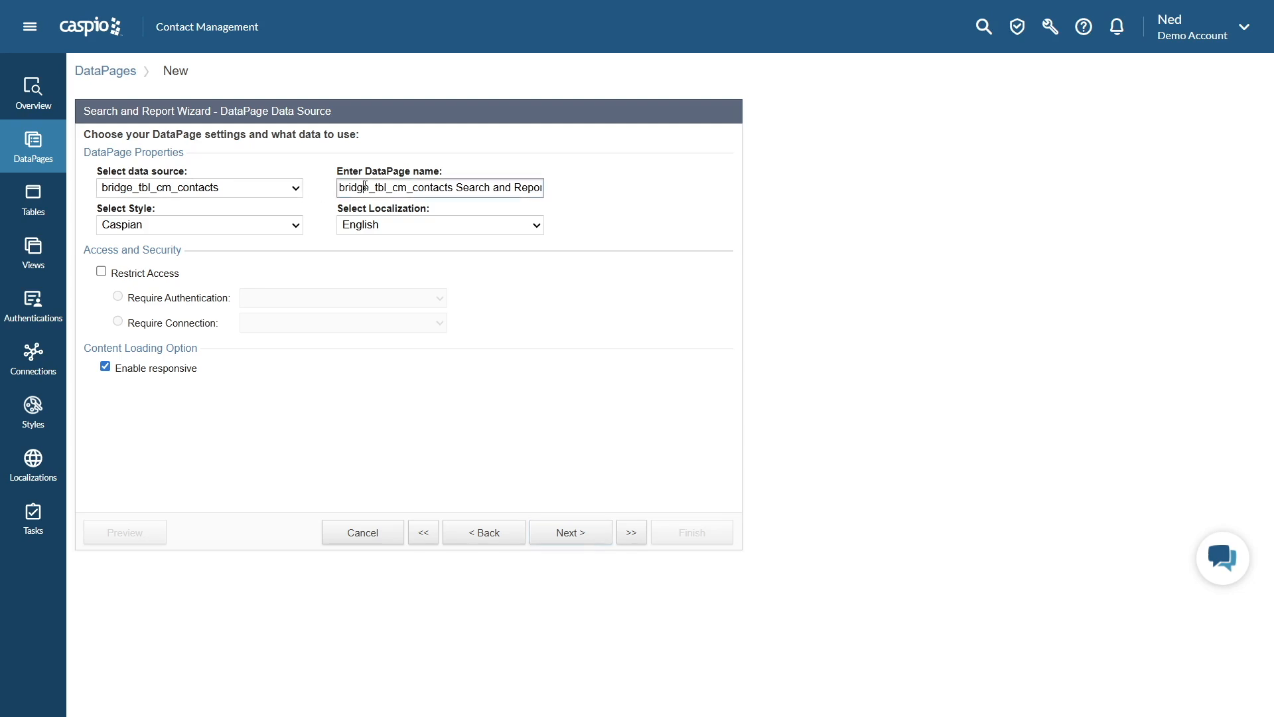
pyautogui.hotkey('ctrl', 'a')
pyautogui.write('Manage')
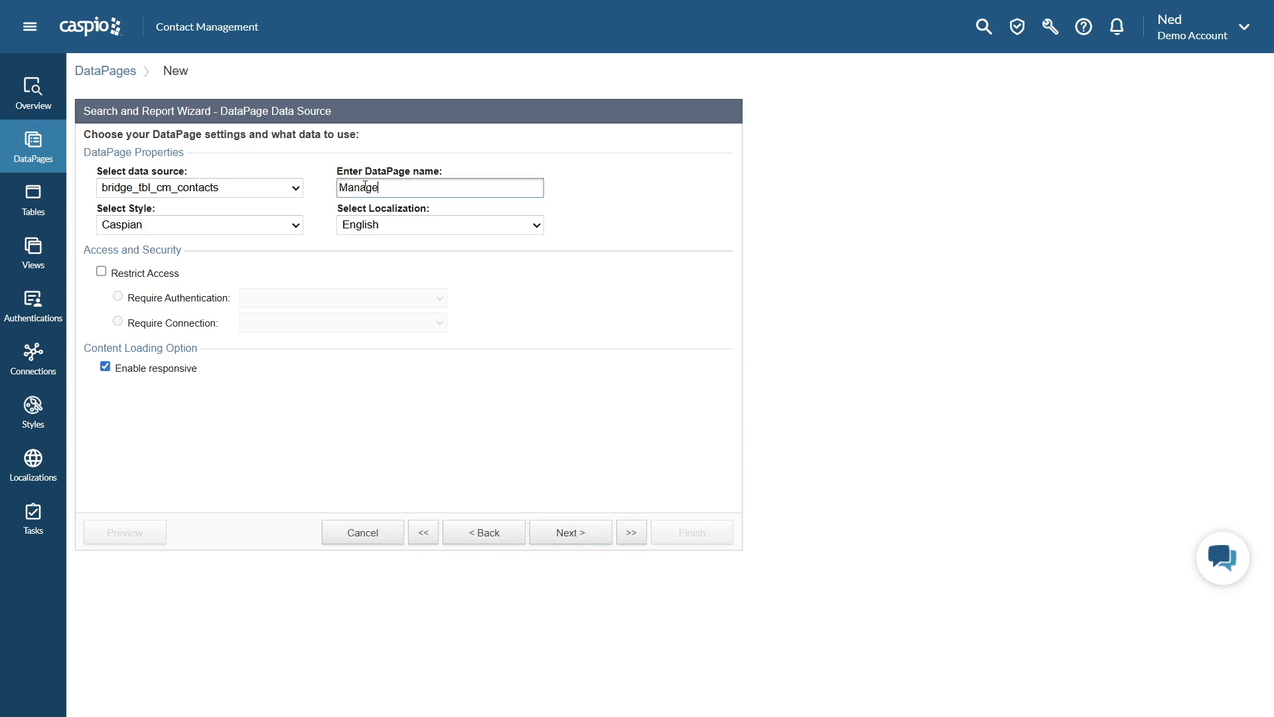
pyautogui.write(' Contacts')
pyautogui.click(274, 229)
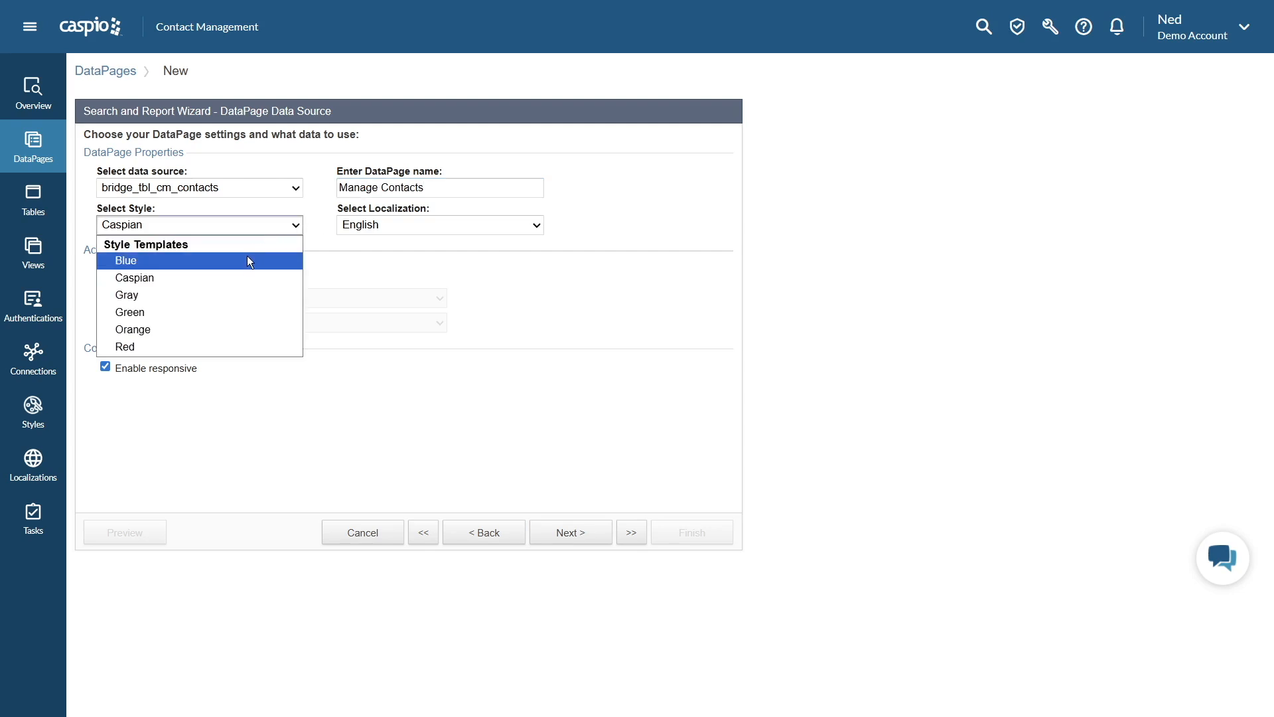
pyautogui.click(247, 259)
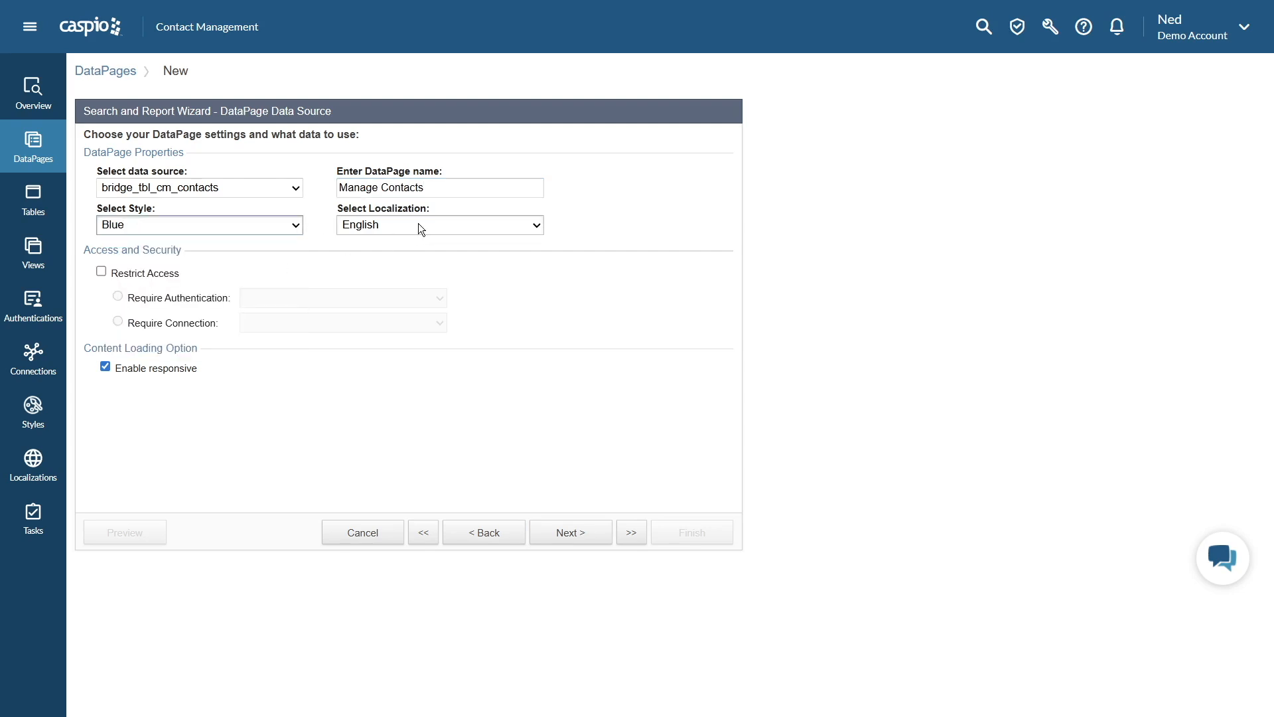
pyautogui.click(569, 533)
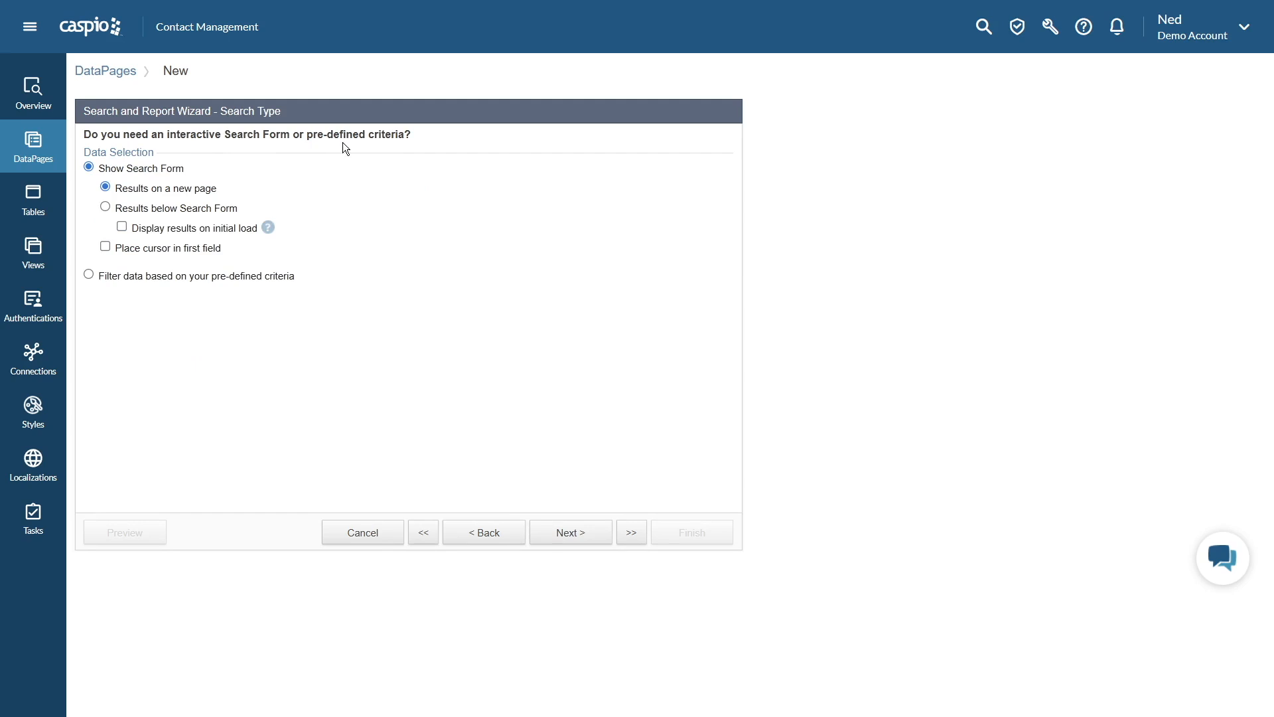
# Set the report to show results below the search form and display them on initial load
pyautogui.click(152, 211)
pyautogui.click(168, 230)
pyautogui.click(563, 532)
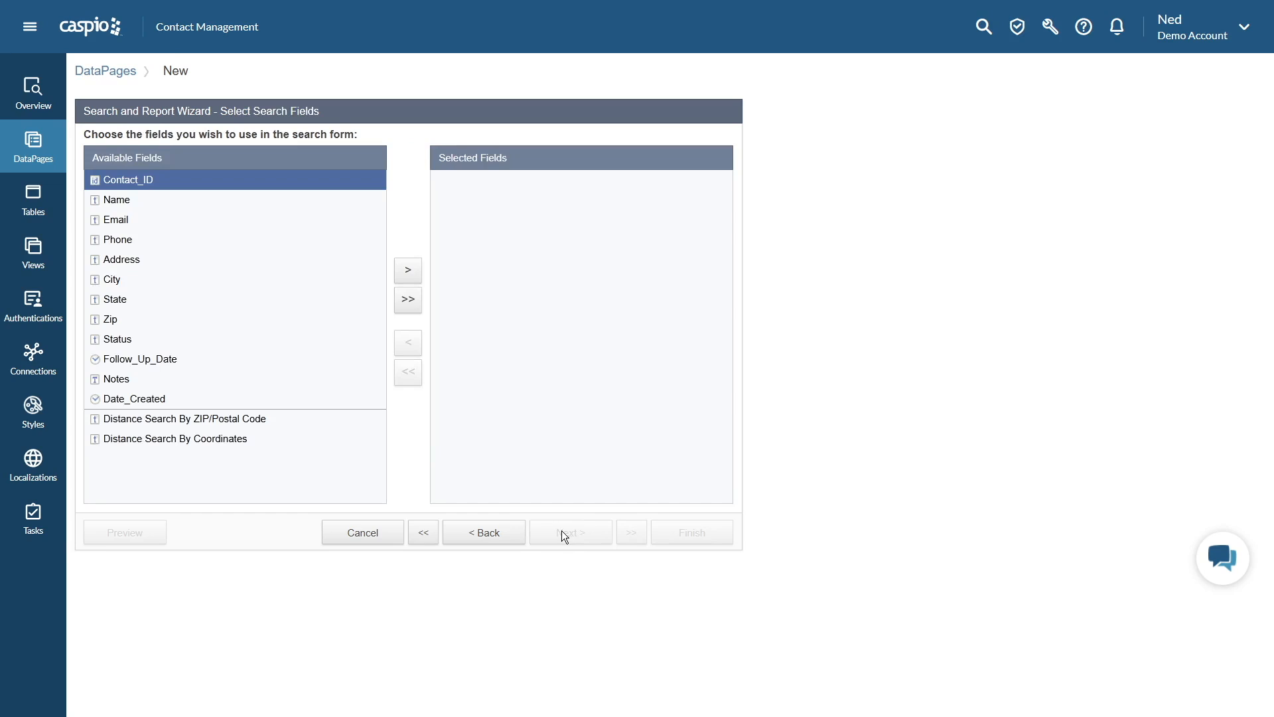
# Add the Name and Email fields to the report's search form
pyautogui.click(148, 202)
pyautogui.click(403, 277)
pyautogui.click(404, 278)
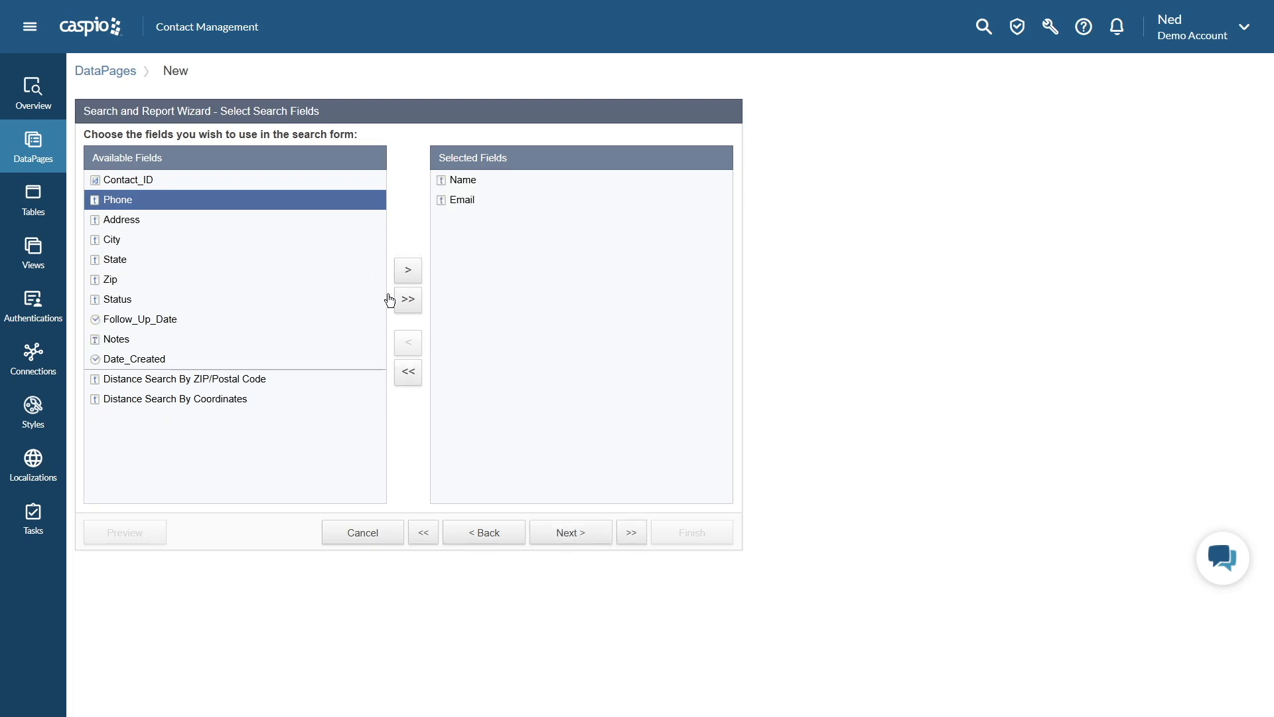
pyautogui.click(561, 535)
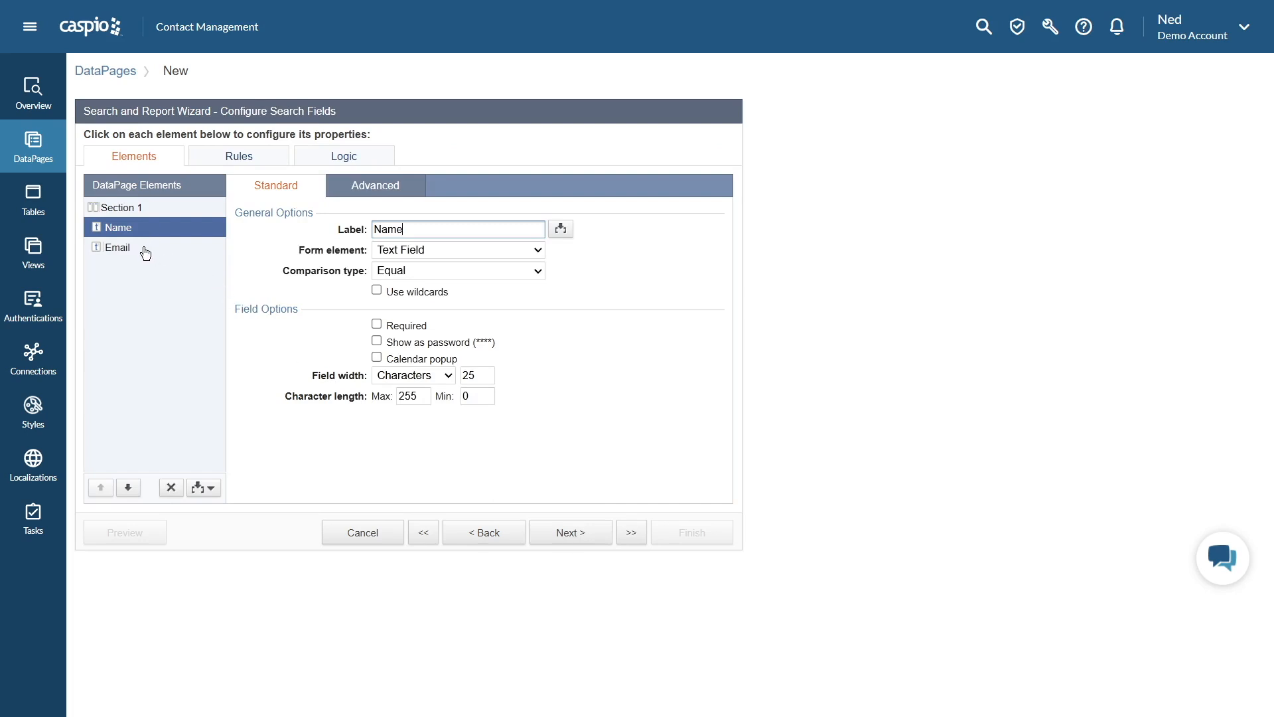
# Set the comparison type of the Name and Email search fields to Contains
pyautogui.click(412, 269)
pyautogui.click(406, 319)
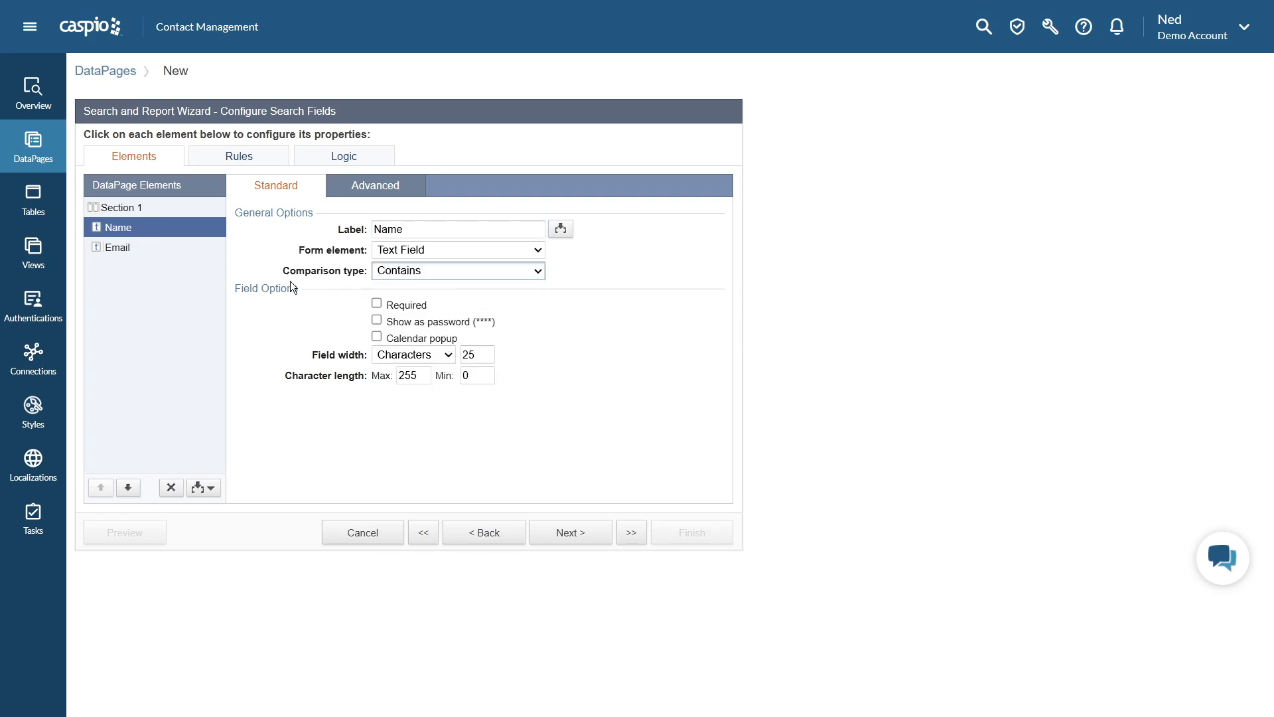
pyautogui.click(171, 248)
pyautogui.click(404, 269)
pyautogui.click(406, 323)
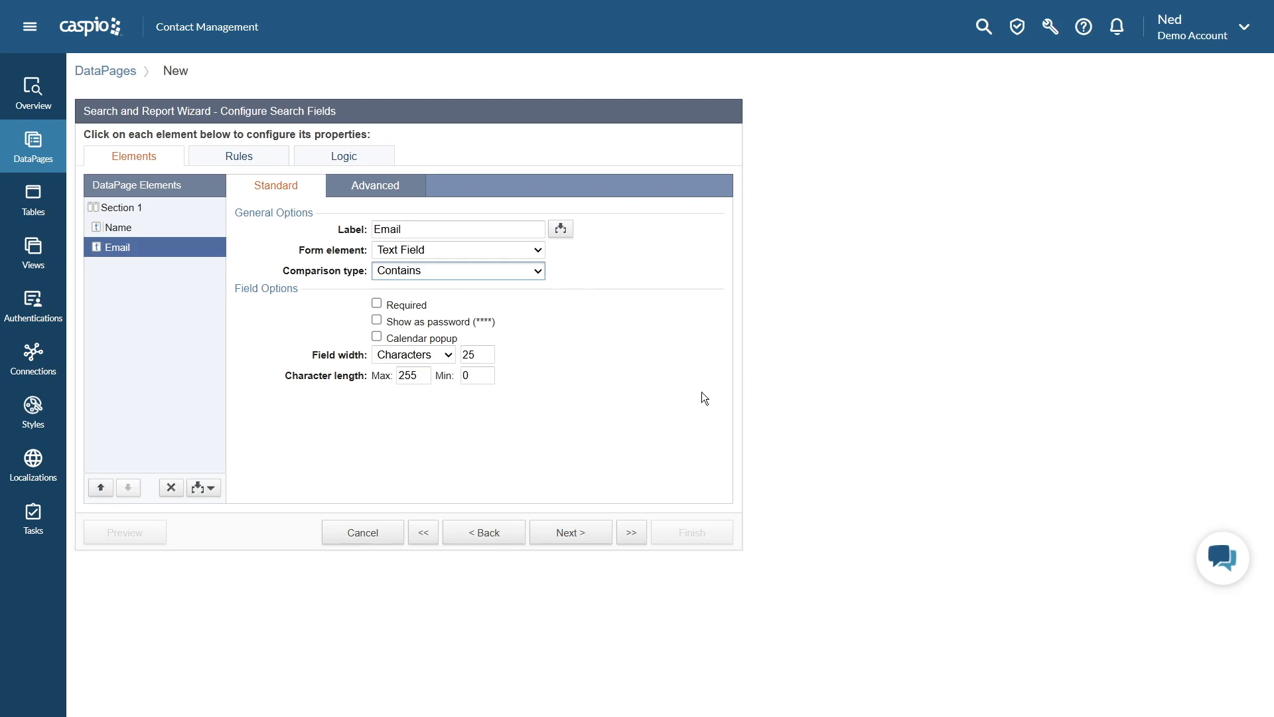
pyautogui.click(578, 533)
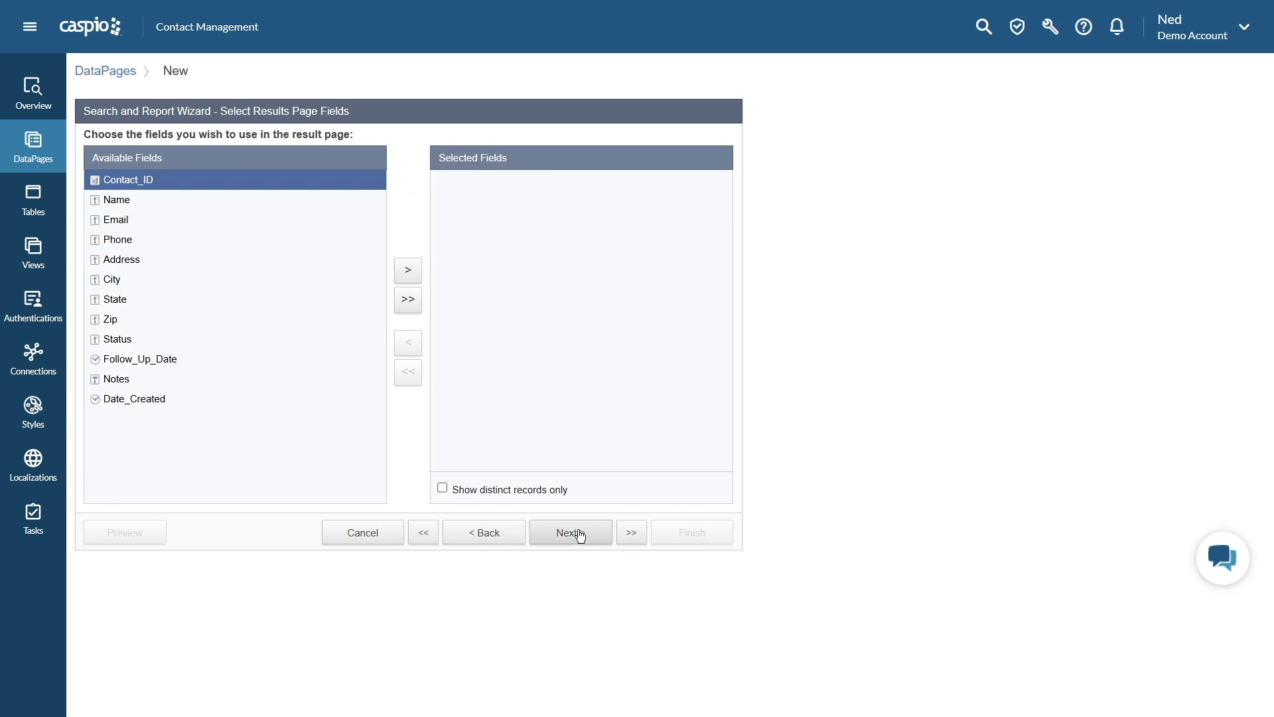
# Add Name, Email, Phone, City, State, Zip, Status, Follow_Up_Date and Date_Created to the results page fields
pyautogui.click(232, 204)
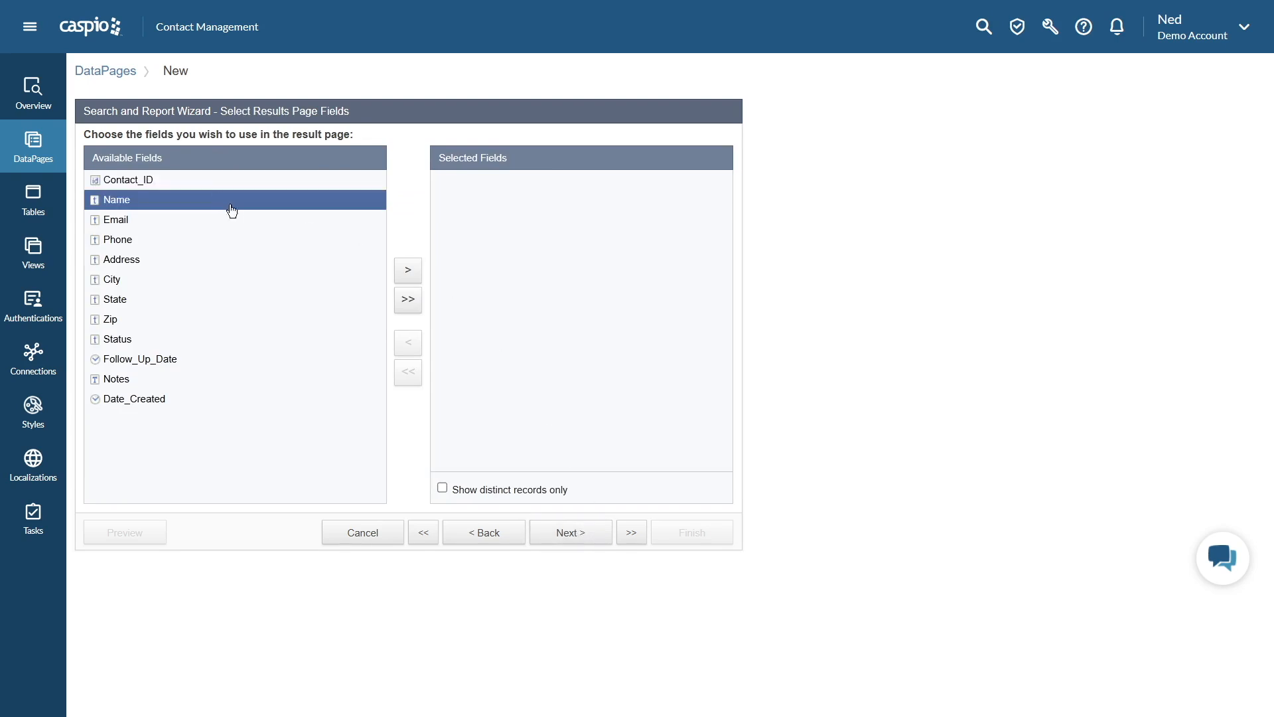
pyautogui.click(408, 270)
pyautogui.click(409, 273)
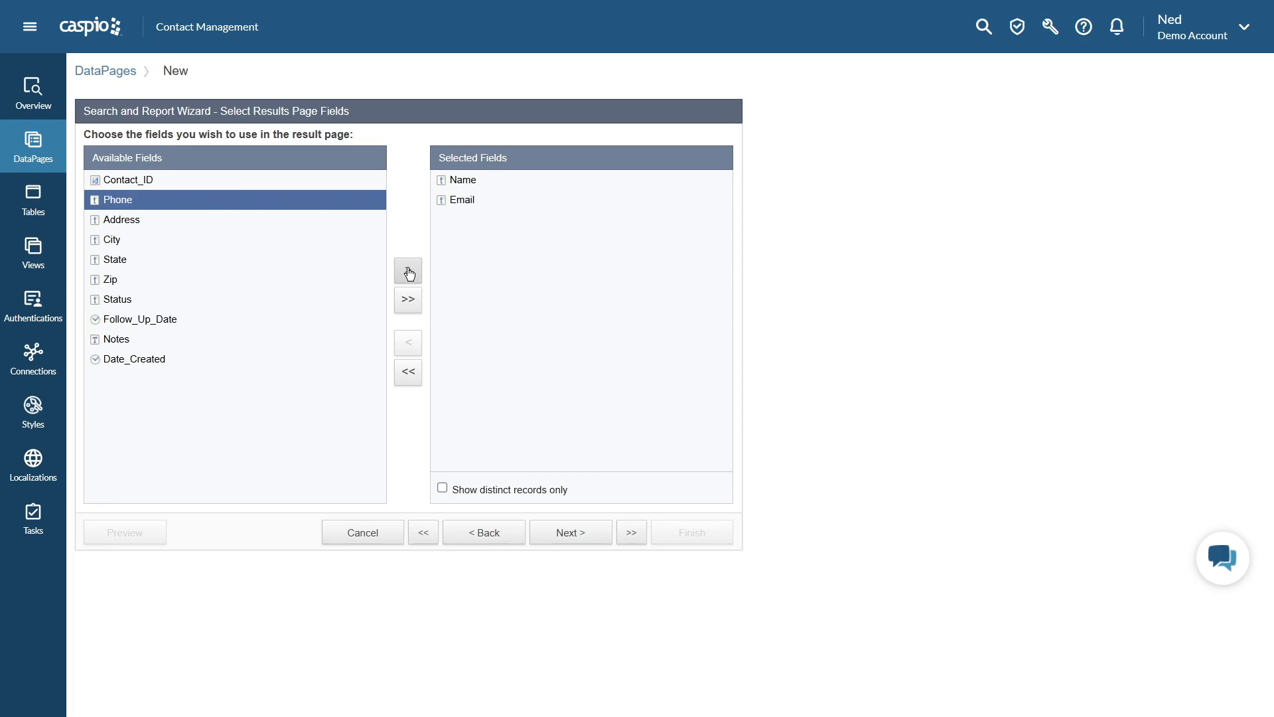
pyautogui.click(410, 273)
pyautogui.click(159, 221)
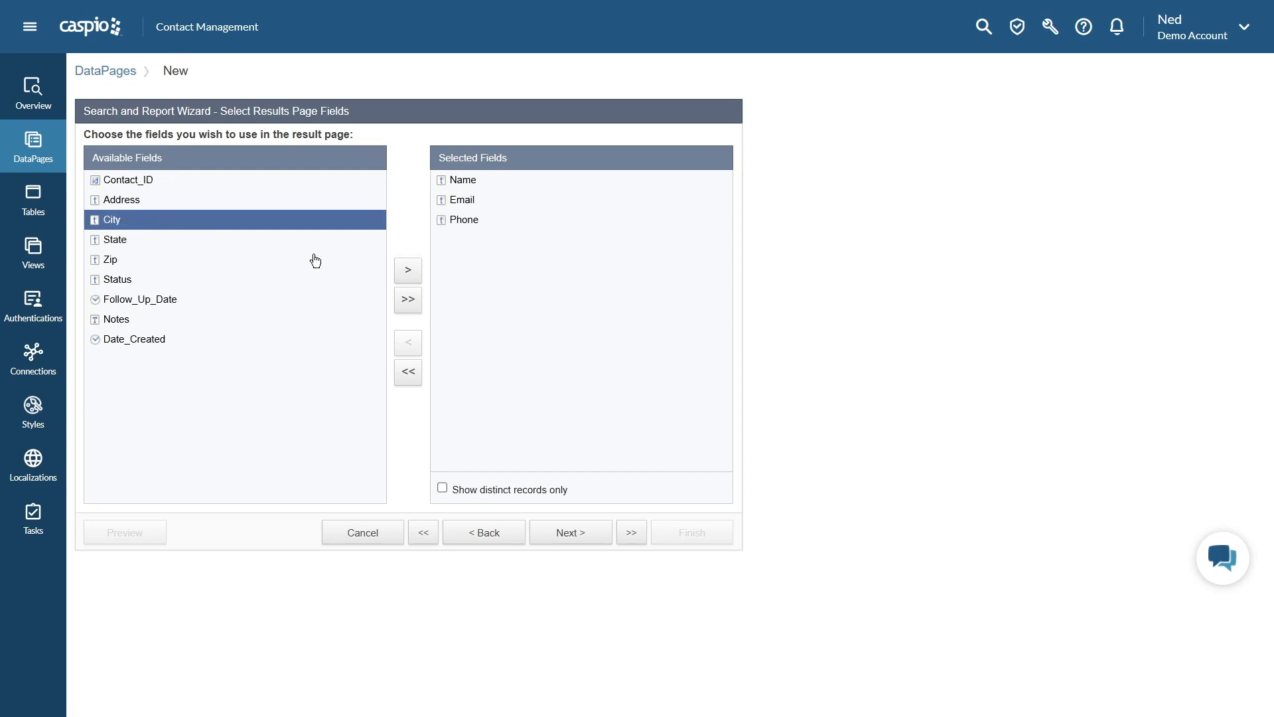
pyautogui.click(410, 274)
pyautogui.click(410, 274)
pyautogui.click(409, 274)
pyautogui.click(409, 273)
pyautogui.click(409, 273)
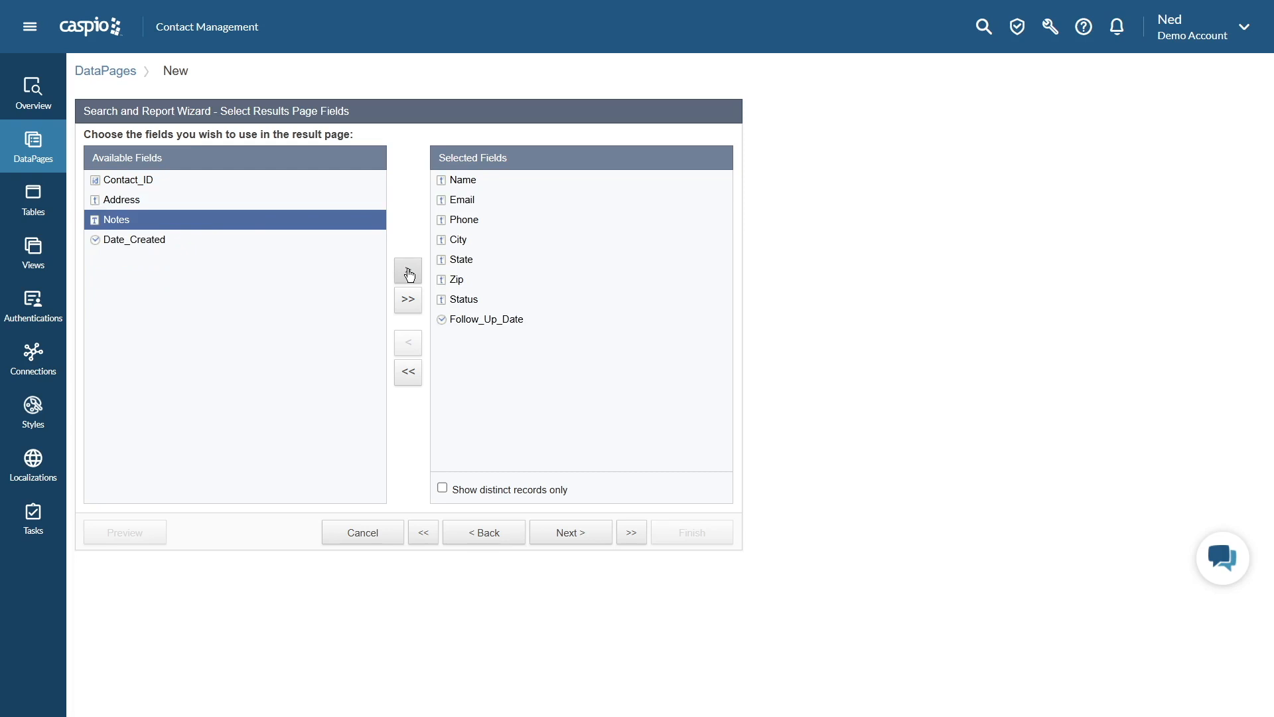
pyautogui.click(194, 240)
pyautogui.click(398, 270)
pyautogui.click(584, 532)
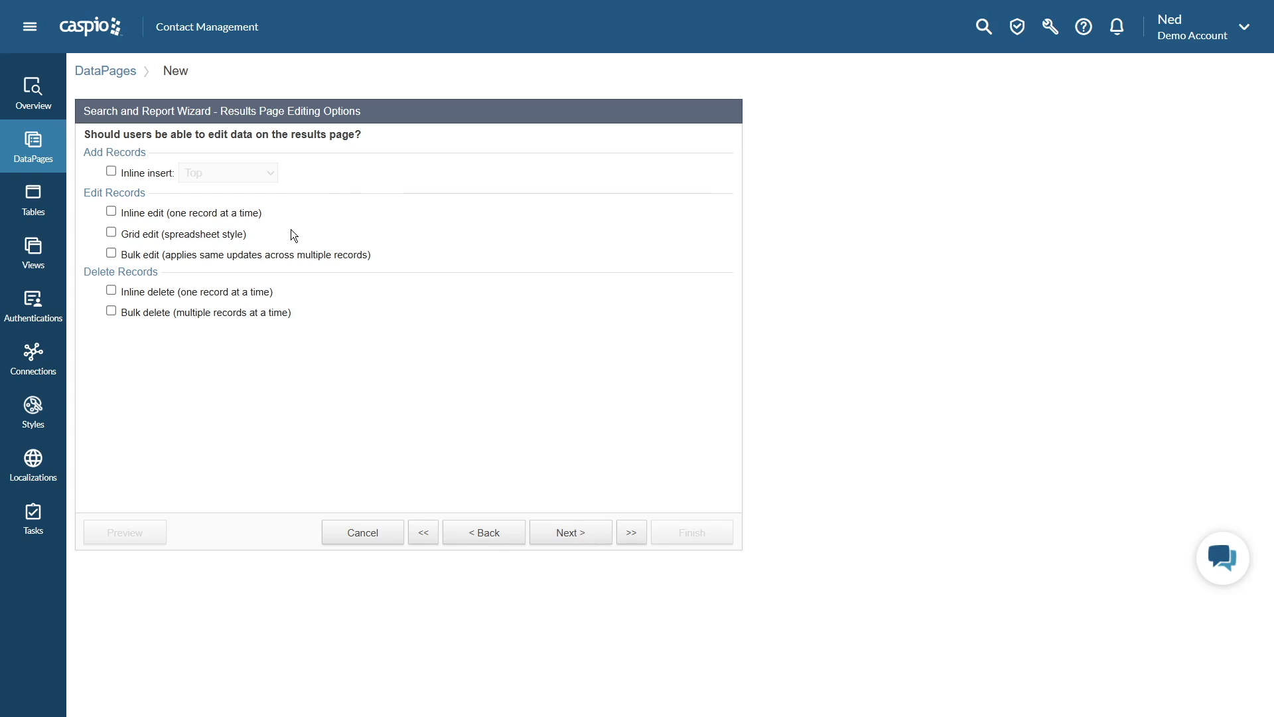
# Leave record editing disabled on the results page, keep the default field settings, and proceed to the Results Page Options
pyautogui.click(114, 210)
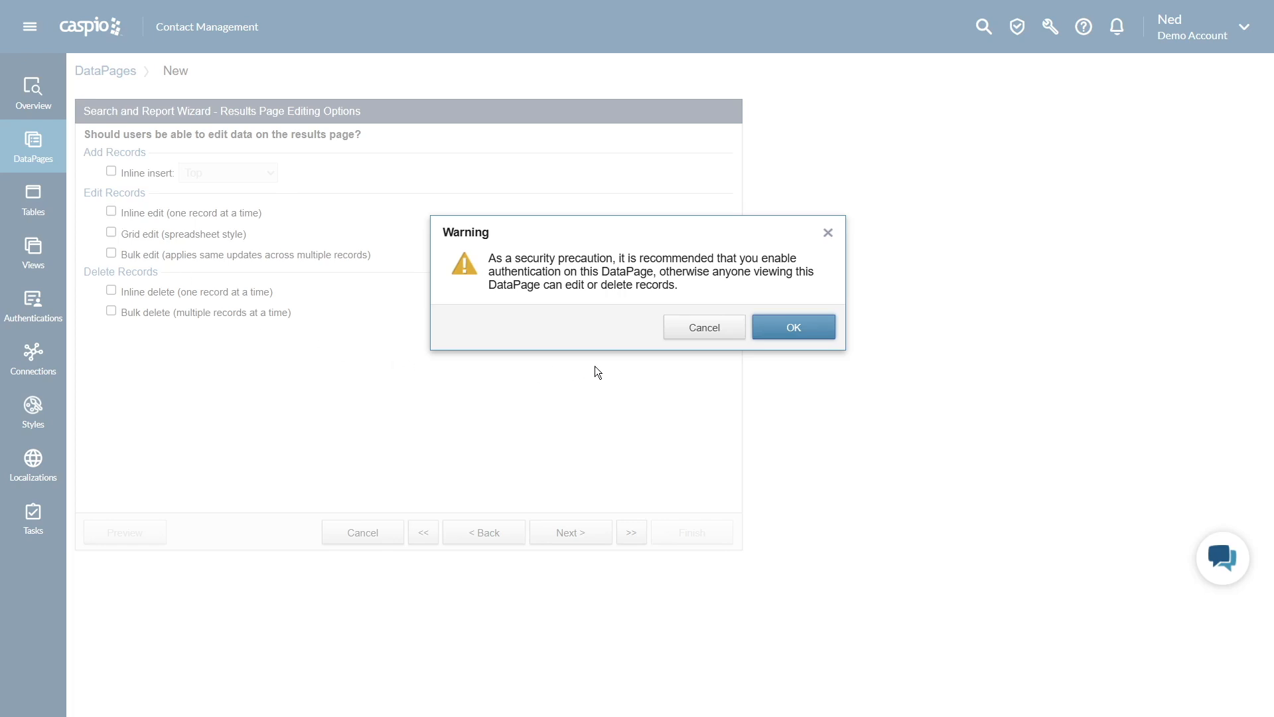
pyautogui.click(686, 332)
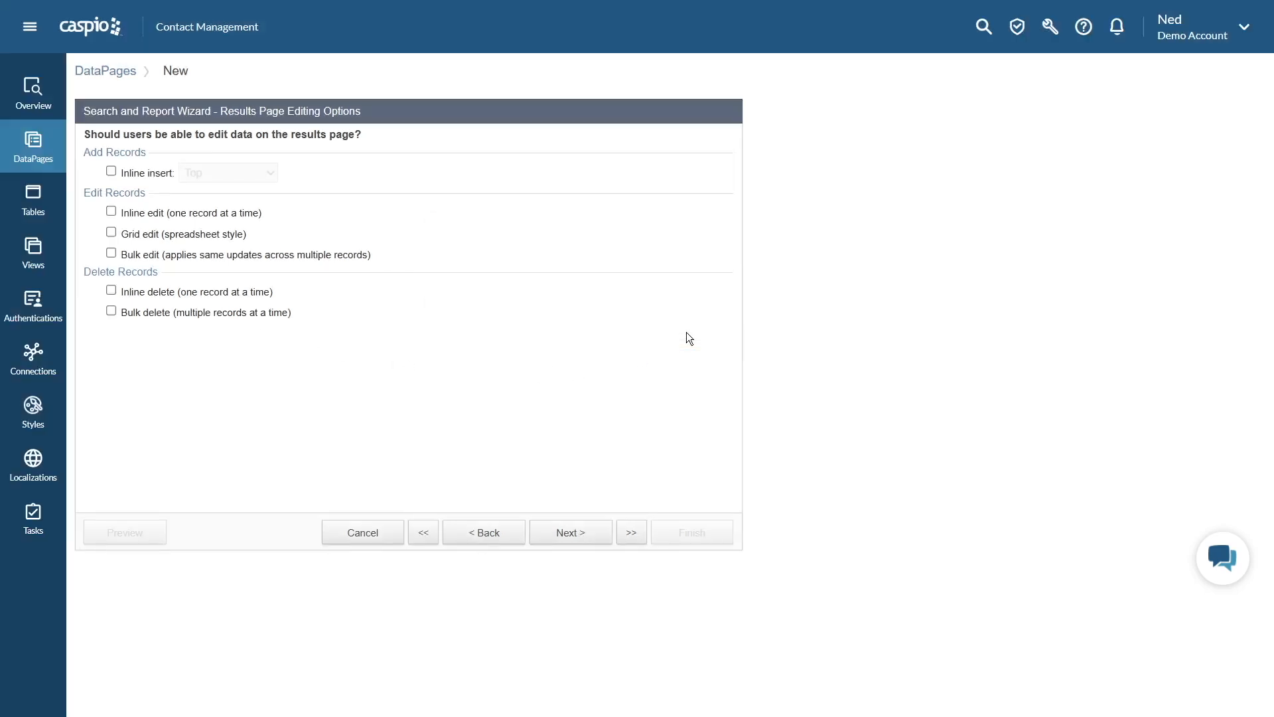
pyautogui.click(573, 535)
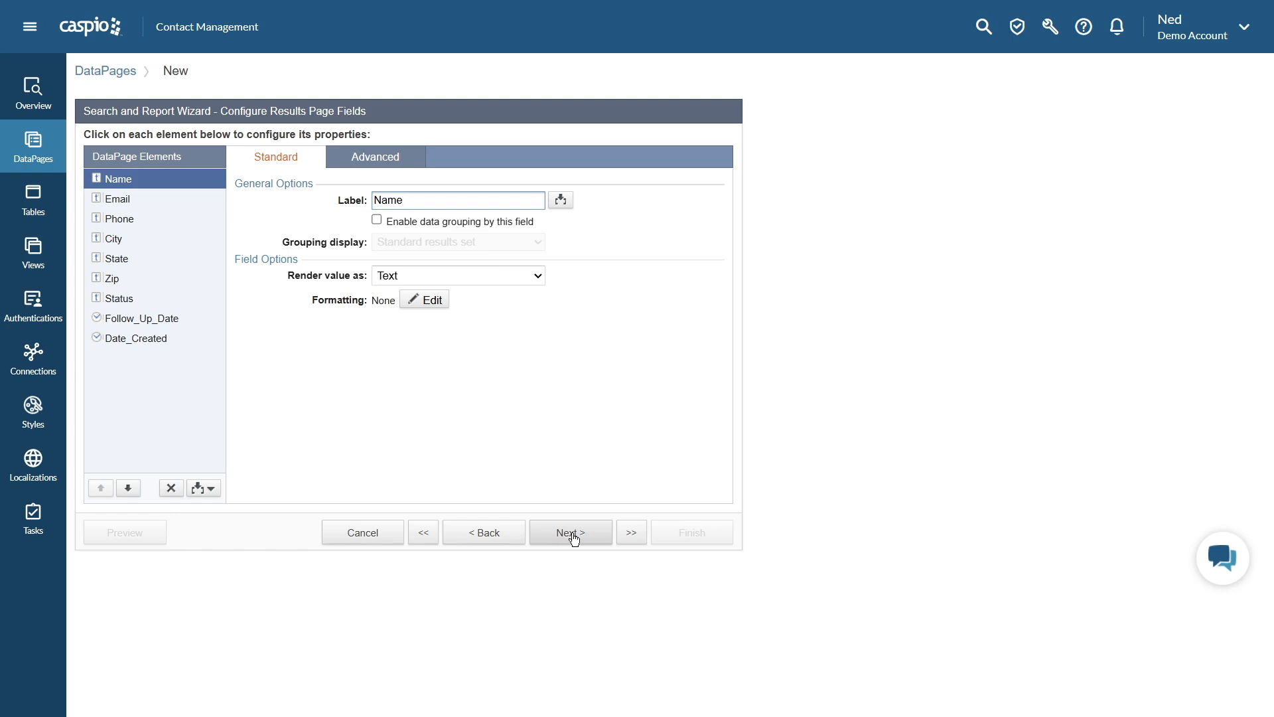
pyautogui.click(572, 534)
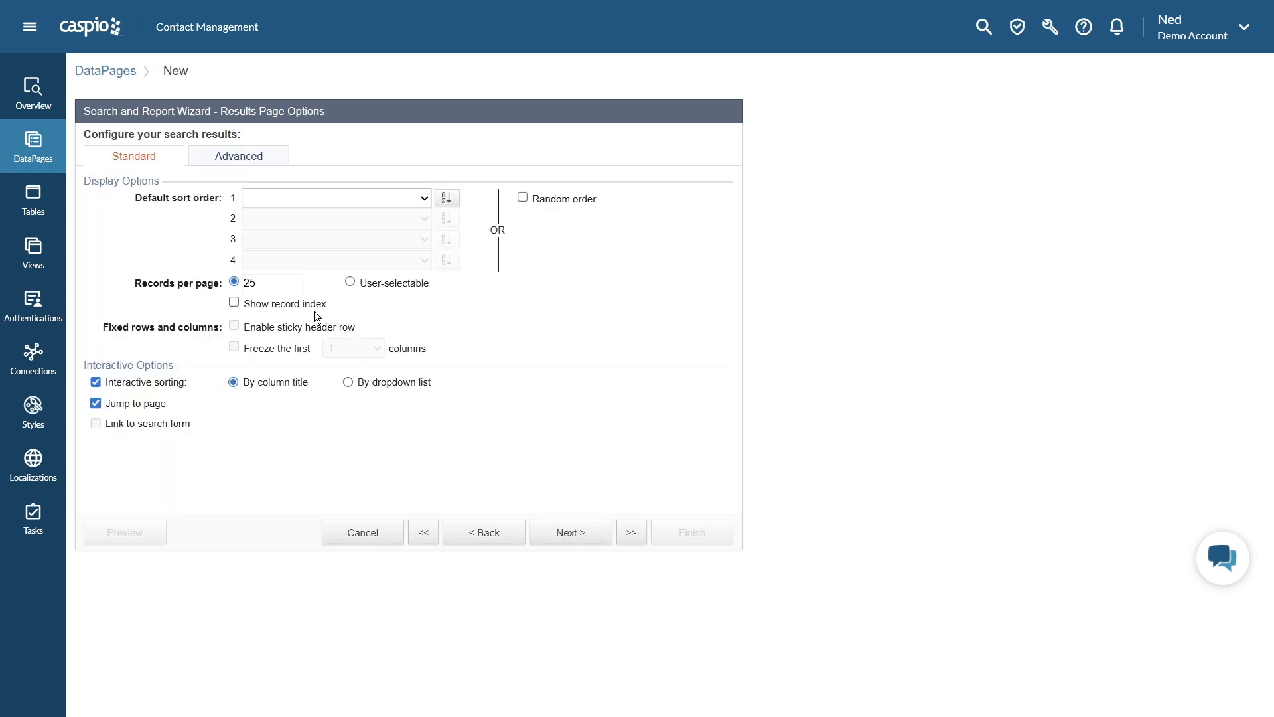
# Sort the search results by Date_Created in descending order by default and proceed to the Details Page setup
pyautogui.doubleClick(241, 284)
pyautogui.click(420, 199)
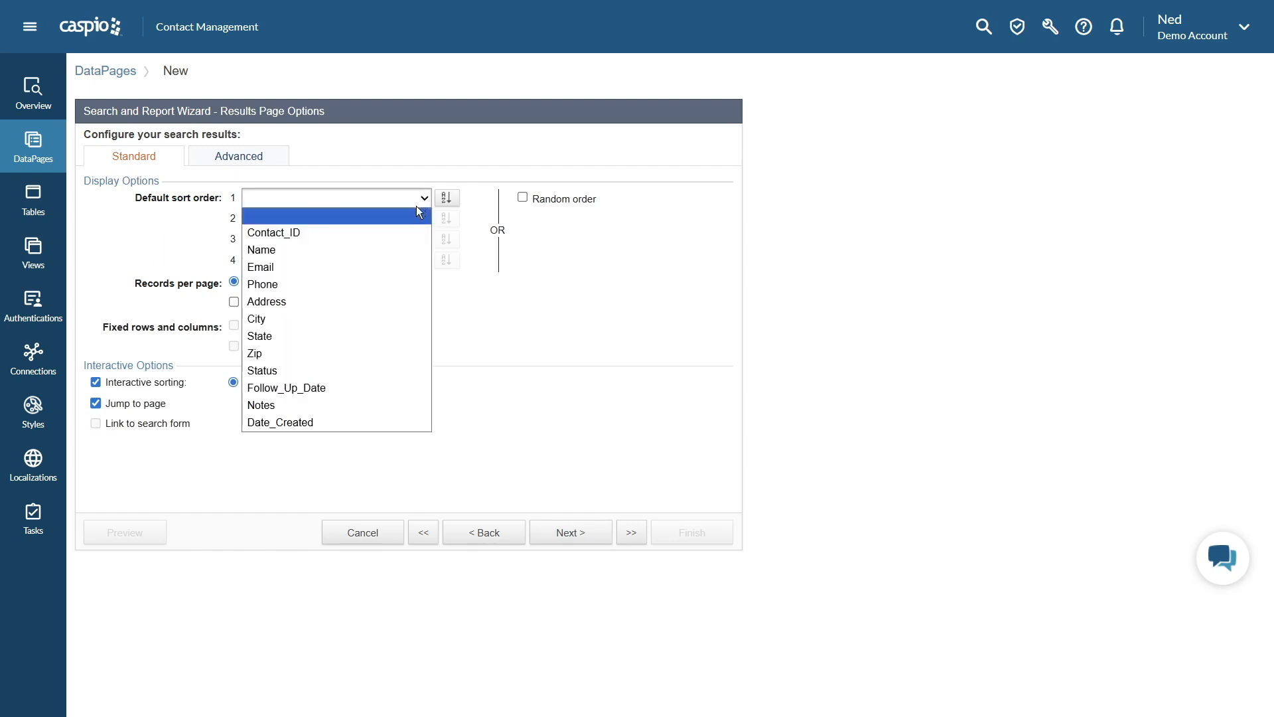
pyautogui.click(336, 418)
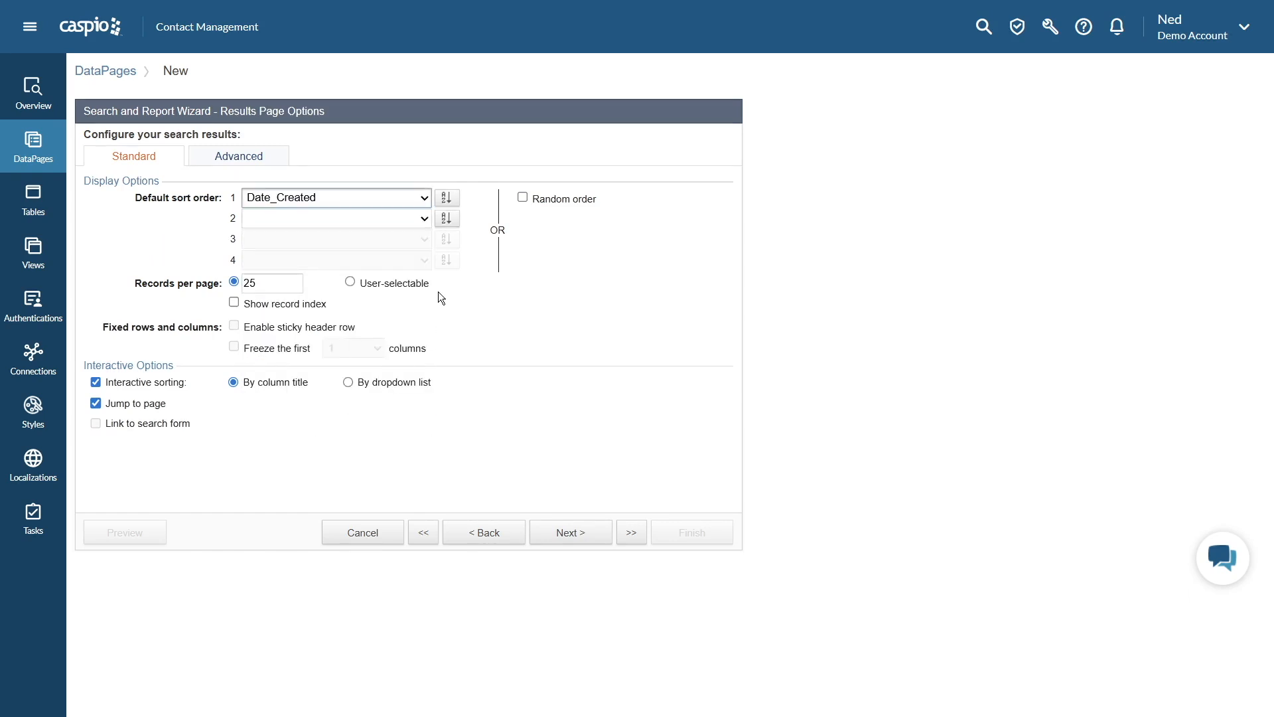
pyautogui.click(448, 199)
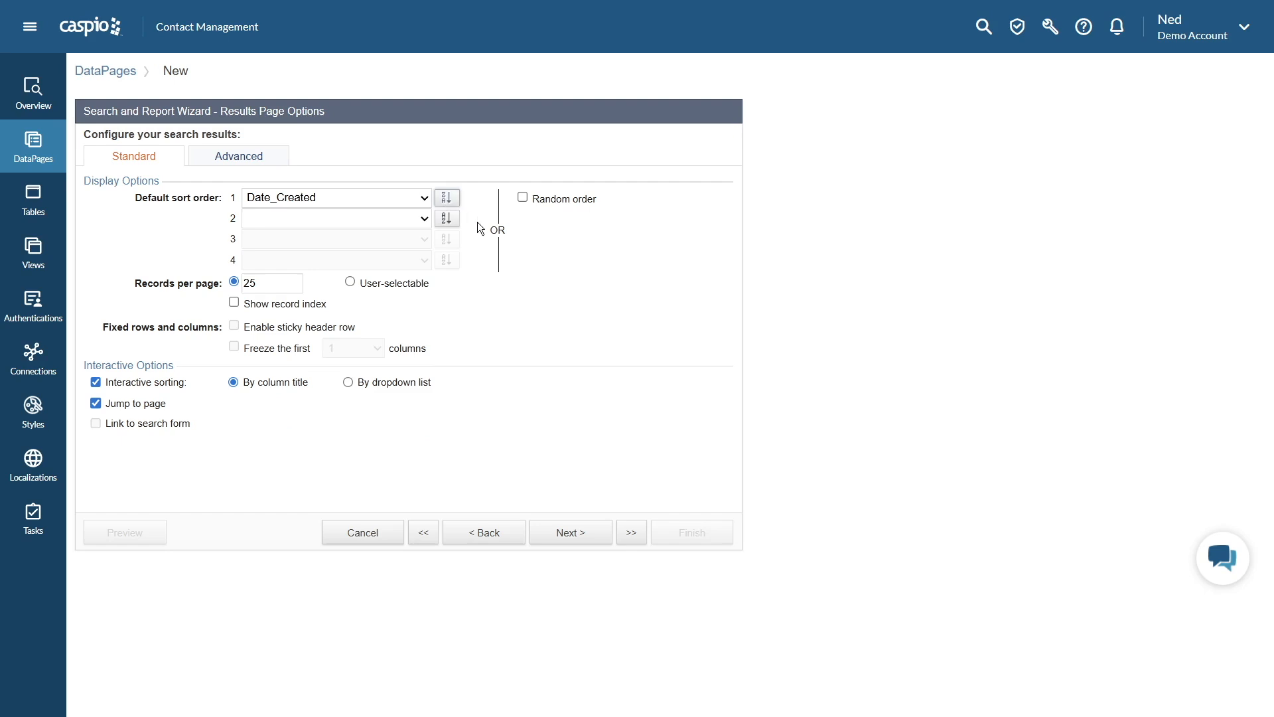
pyautogui.click(590, 536)
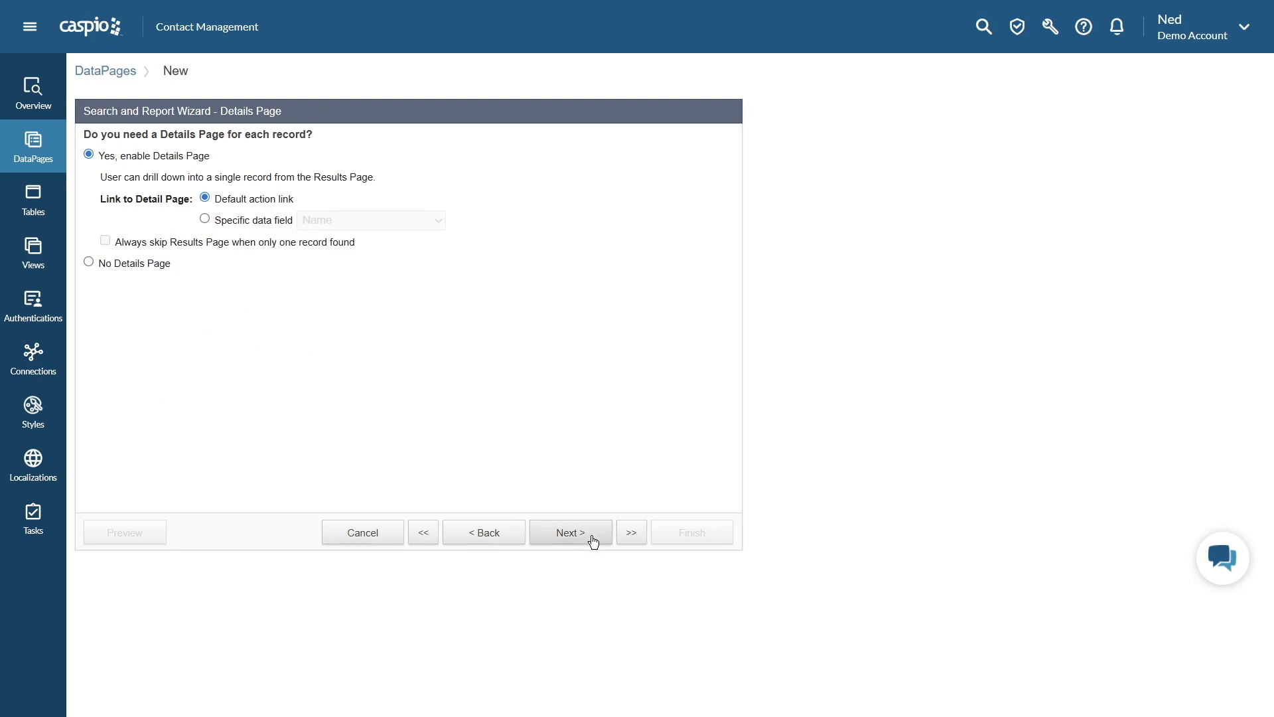
# Link the Details Page through the Name data field and include all available fields on it
pyautogui.click(242, 221)
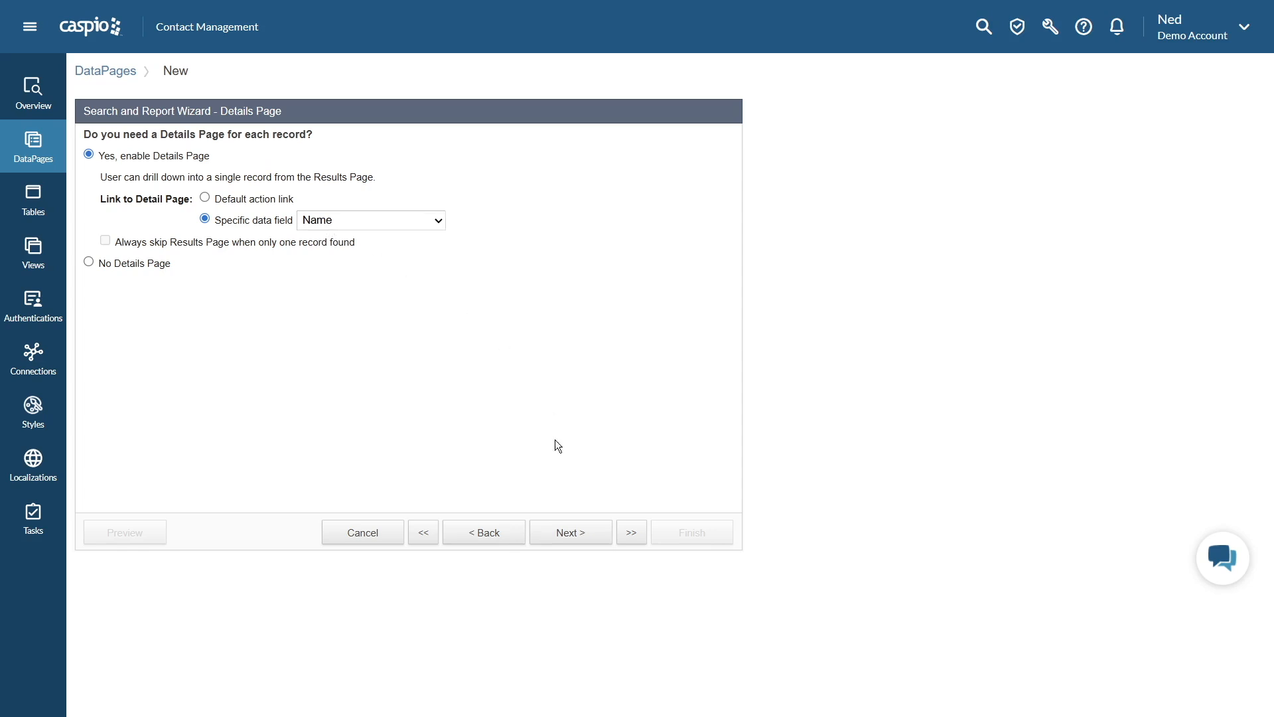
pyautogui.click(569, 534)
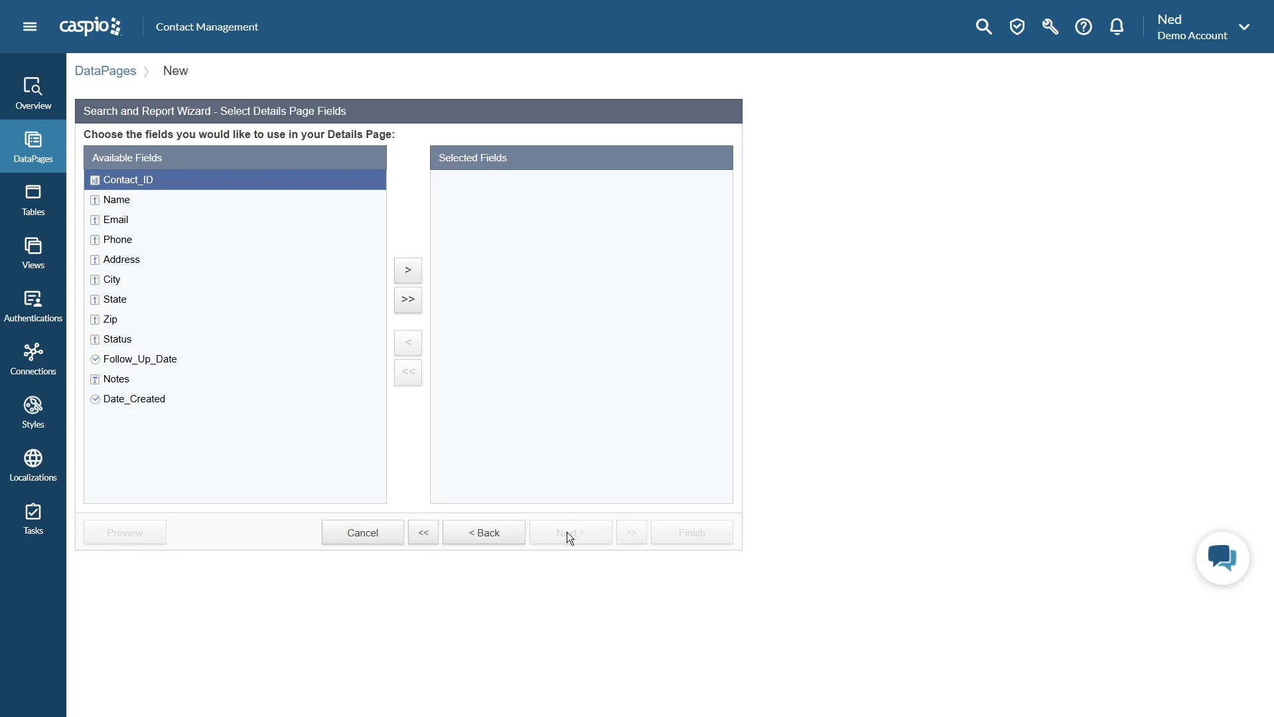
pyautogui.click(410, 300)
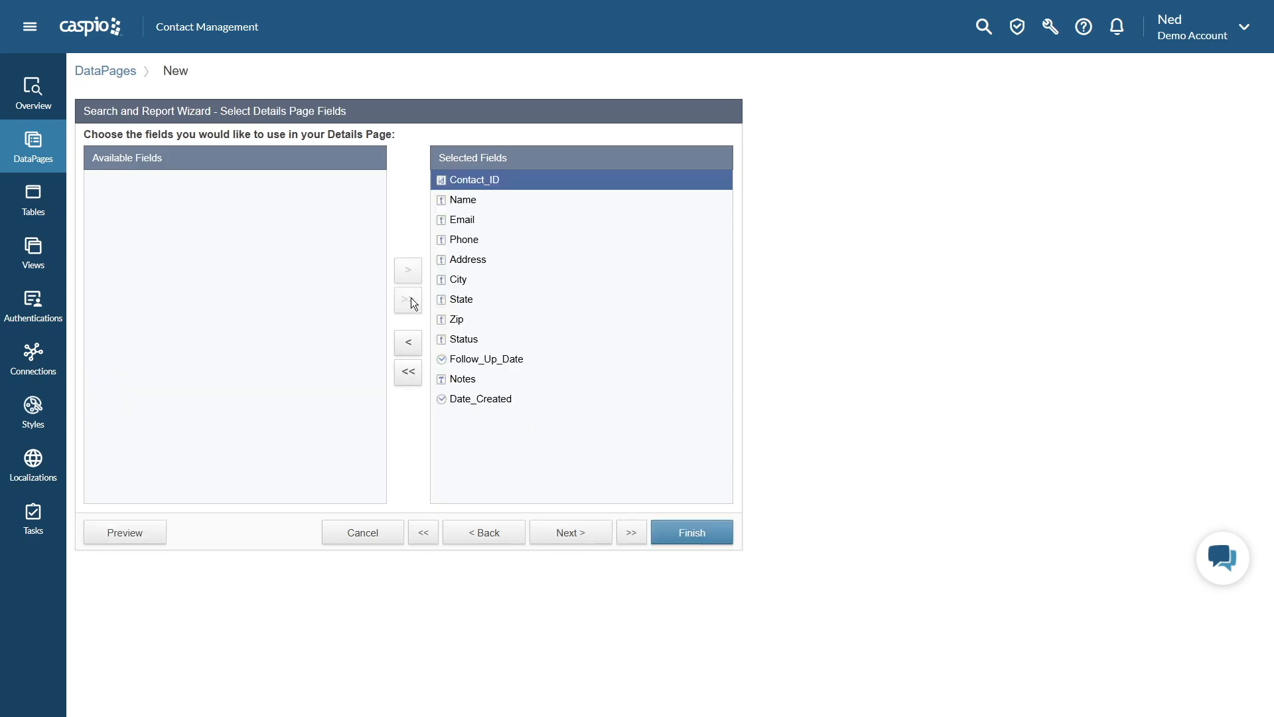
pyautogui.click(578, 535)
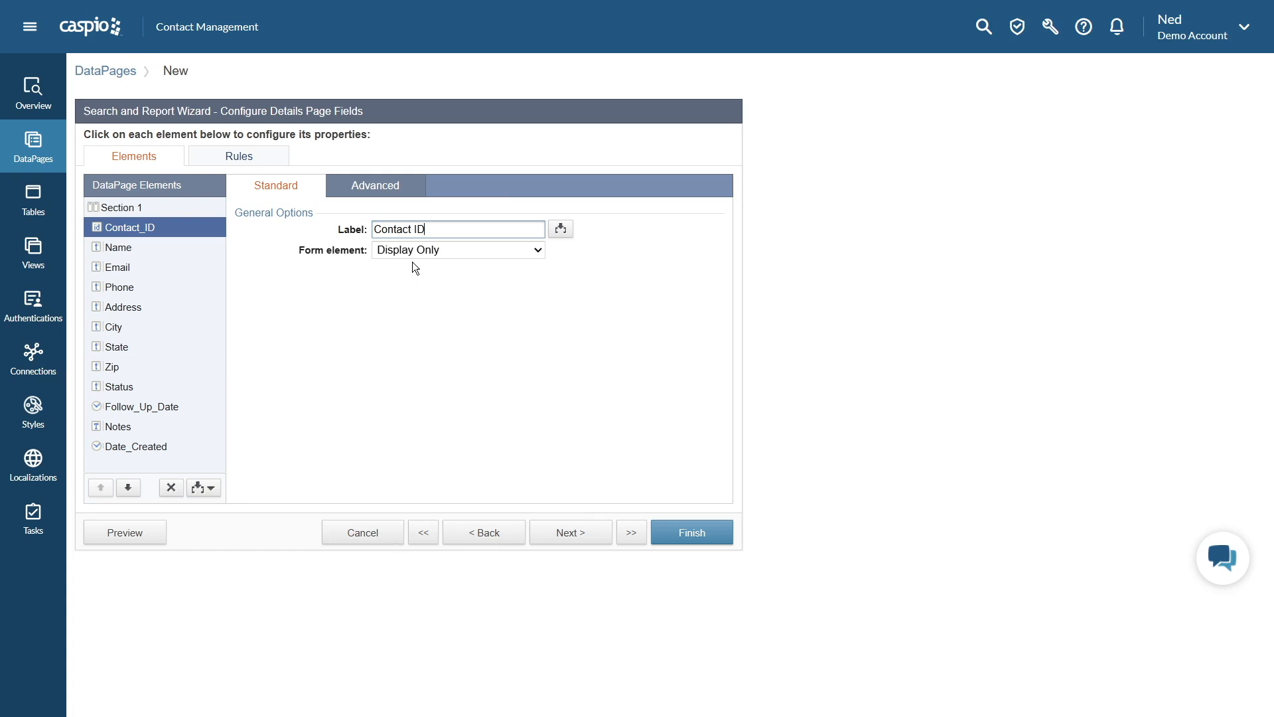
# Set the form element of the Name, Email and Phone details fields to Text Field
pyautogui.click(133, 251)
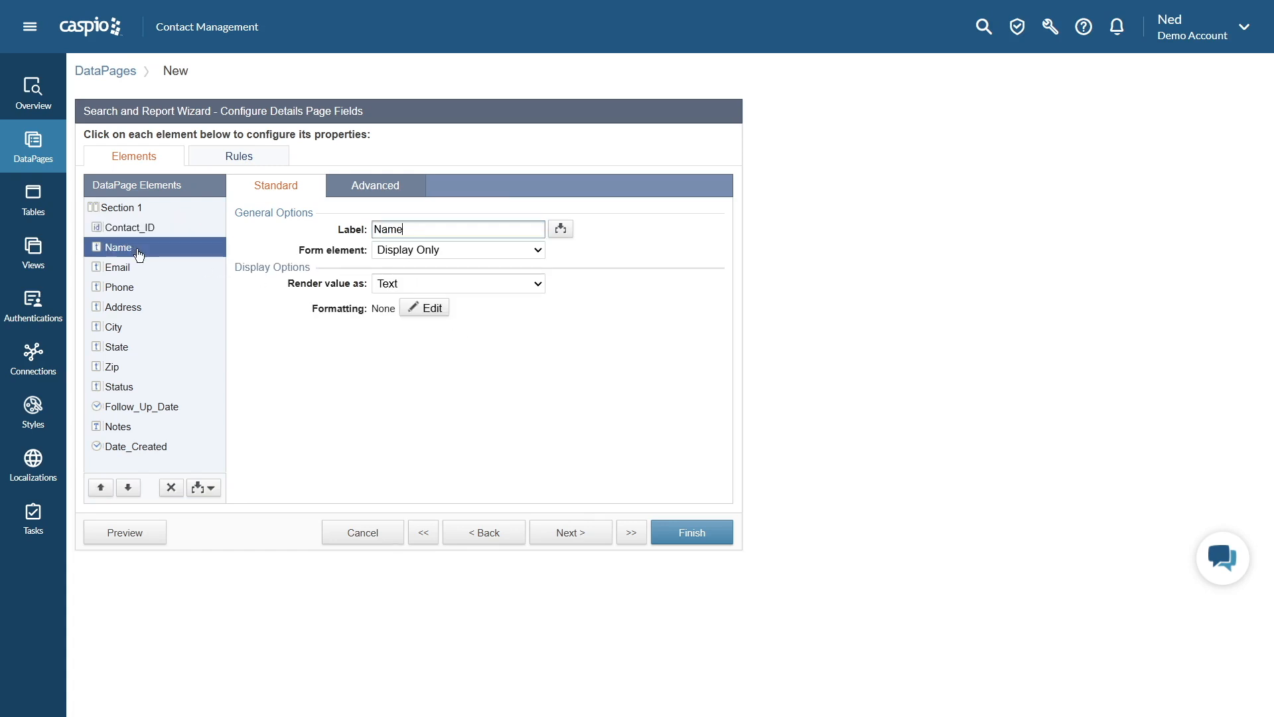
pyautogui.click(425, 249)
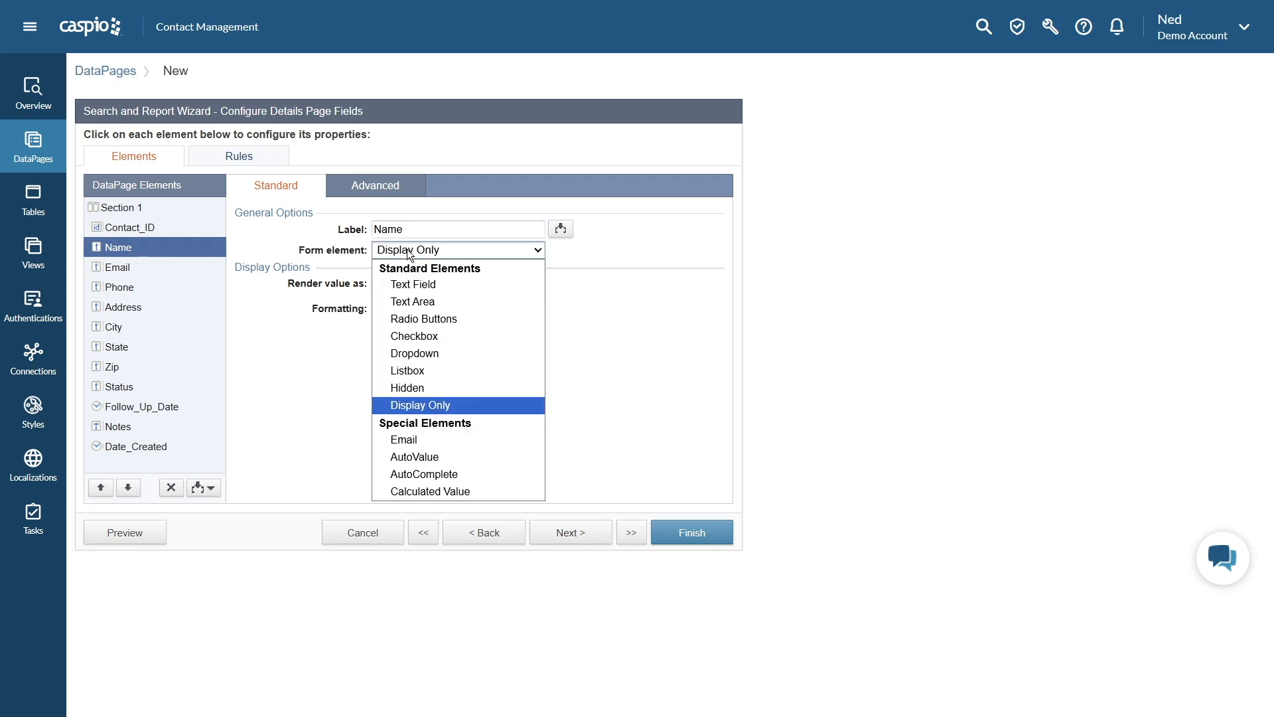
pyautogui.click(398, 281)
pyautogui.click(166, 268)
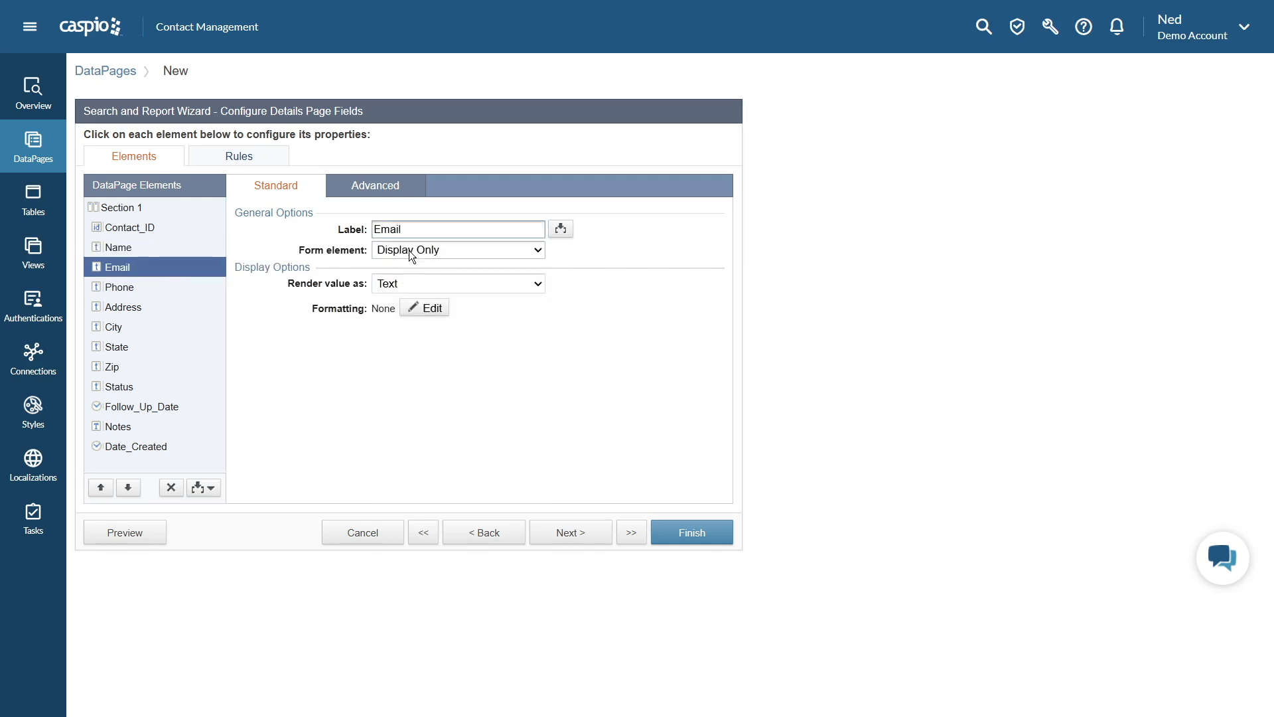
pyautogui.click(456, 250)
pyautogui.click(399, 287)
pyautogui.click(126, 287)
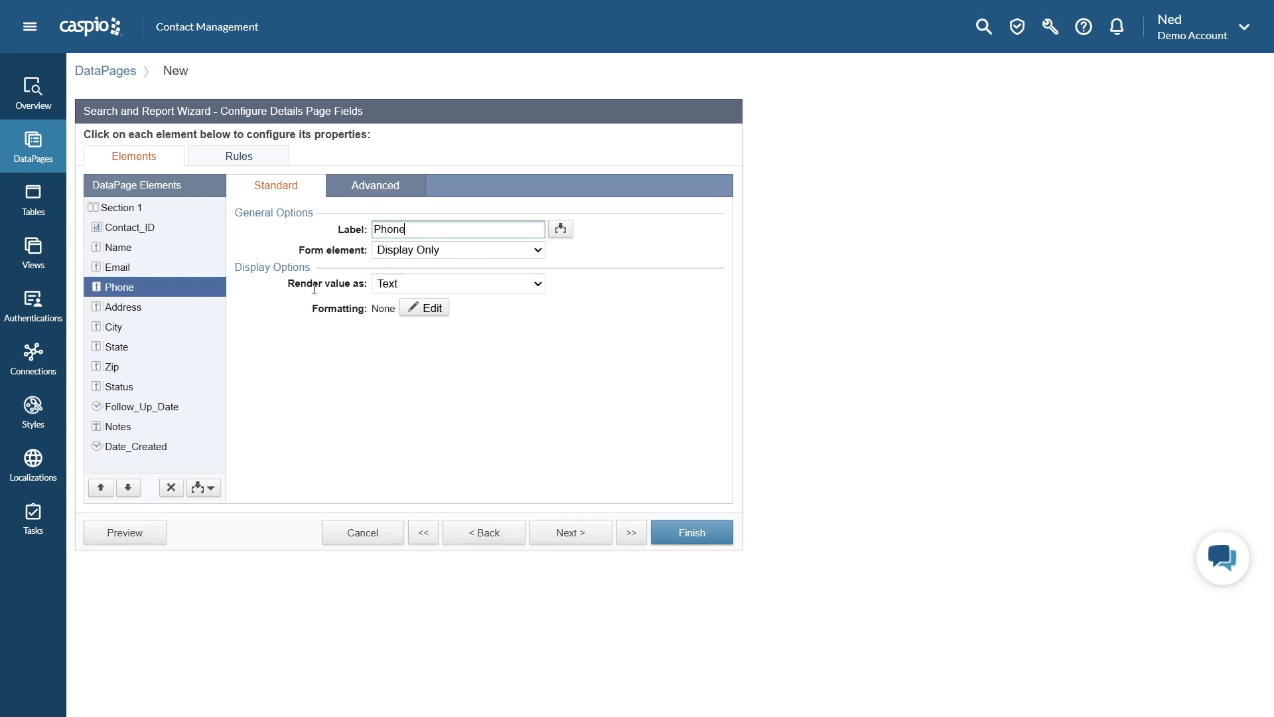
pyautogui.click(420, 250)
pyautogui.click(413, 284)
# Set the form element of the Address, City, State and Zip details fields to Text Field
pyautogui.click(136, 308)
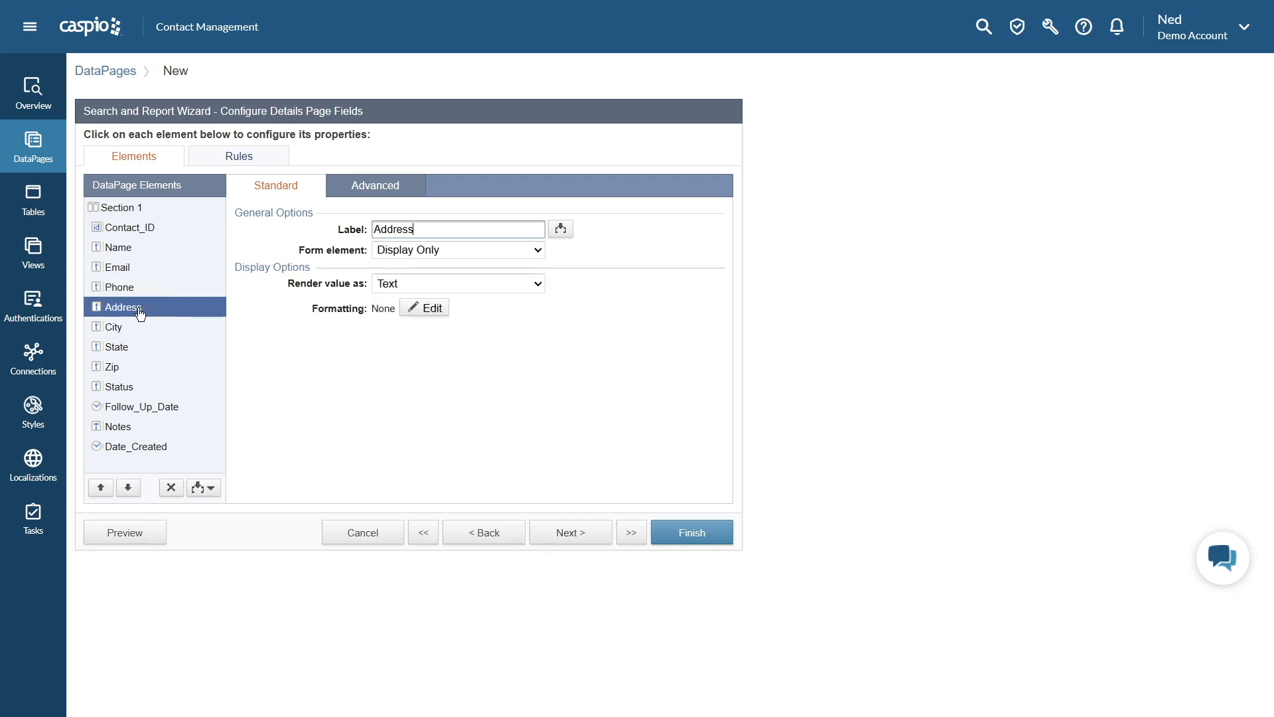
pyautogui.click(505, 250)
pyautogui.click(414, 284)
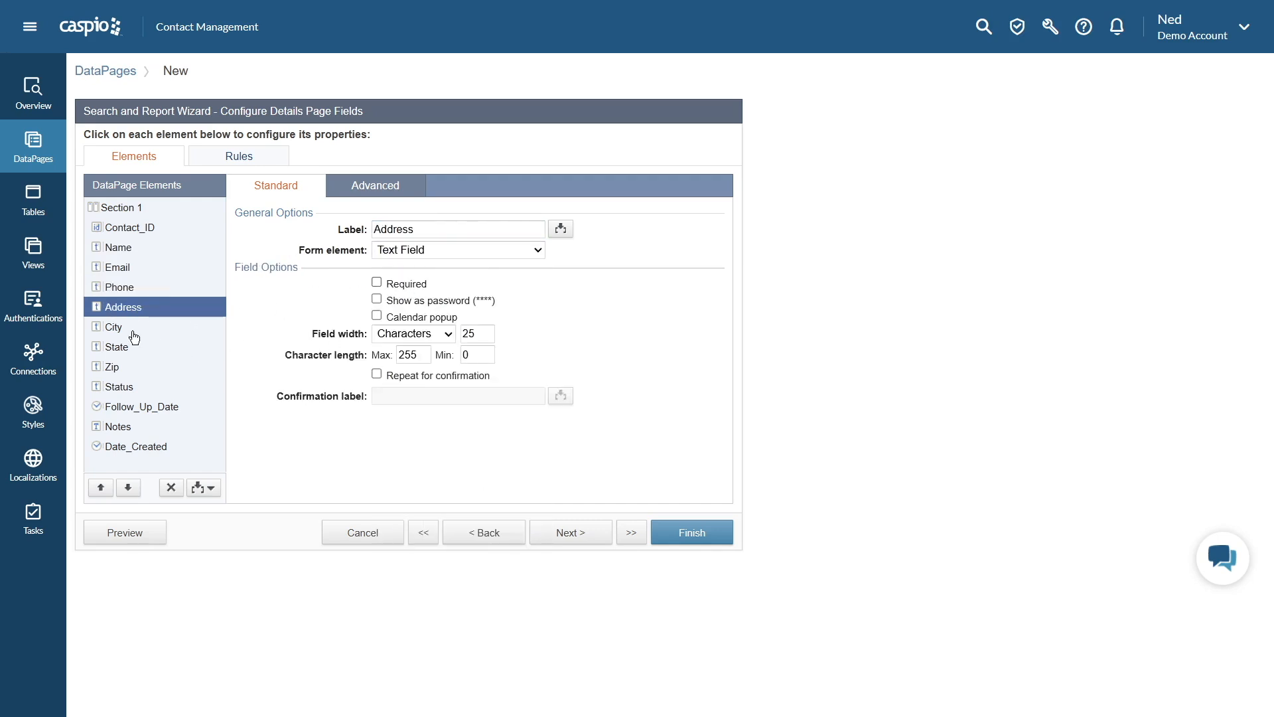
pyautogui.click(130, 328)
pyautogui.click(451, 250)
pyautogui.click(411, 285)
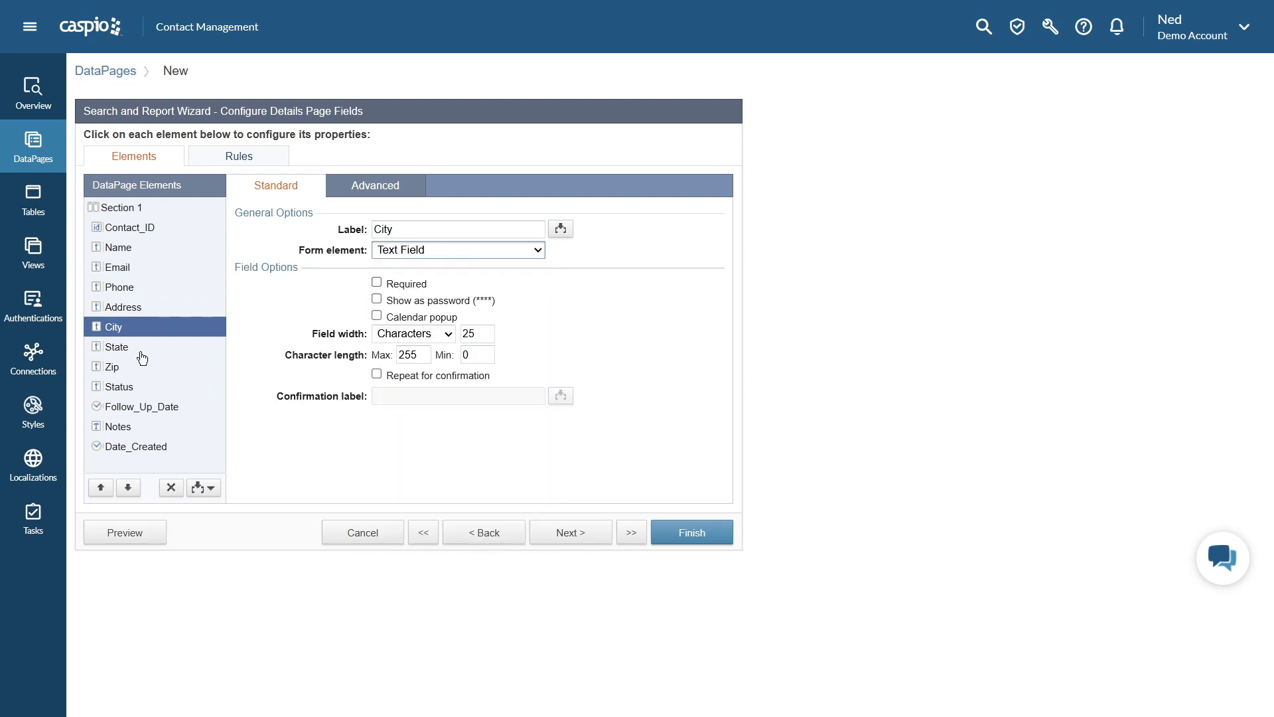
pyautogui.click(141, 350)
pyautogui.click(438, 251)
pyautogui.click(412, 285)
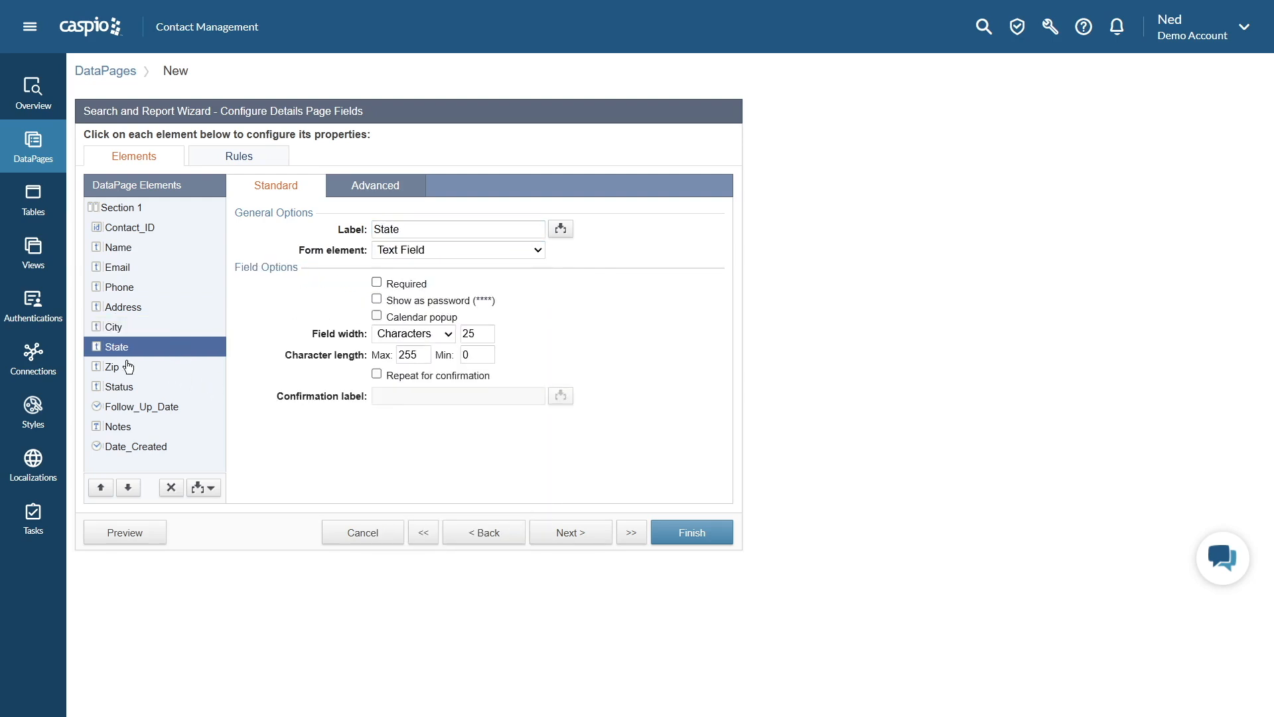
pyautogui.click(126, 367)
pyautogui.click(438, 251)
pyautogui.click(413, 284)
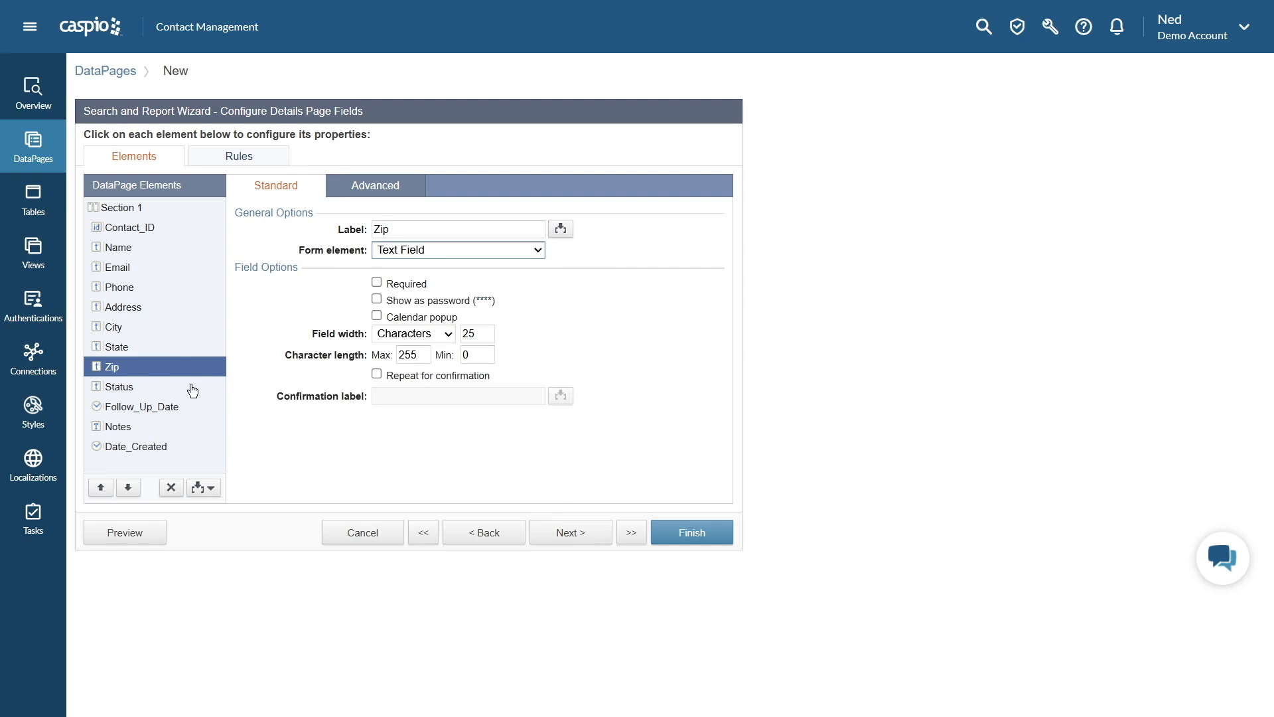
# Make the Status details field a Dropdown sourced from the lookup table bridge_tbl_cm_statuses
pyautogui.click(150, 394)
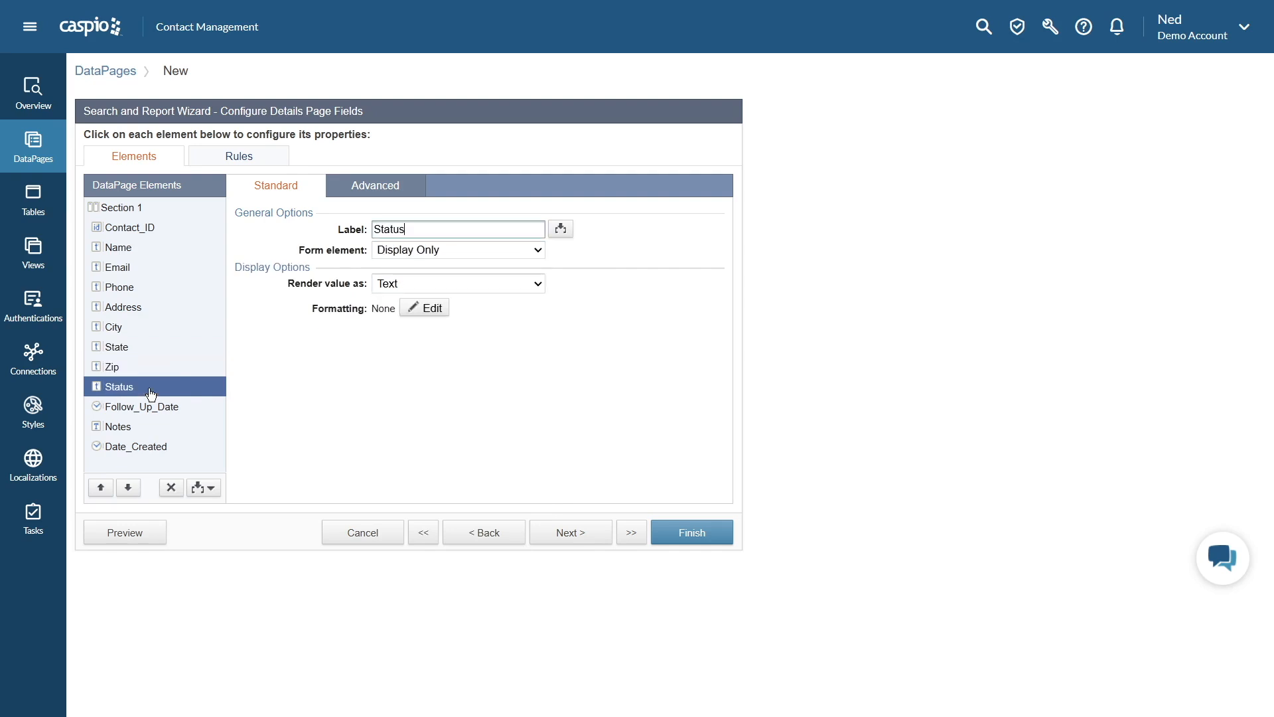
pyautogui.click(426, 251)
pyautogui.click(426, 353)
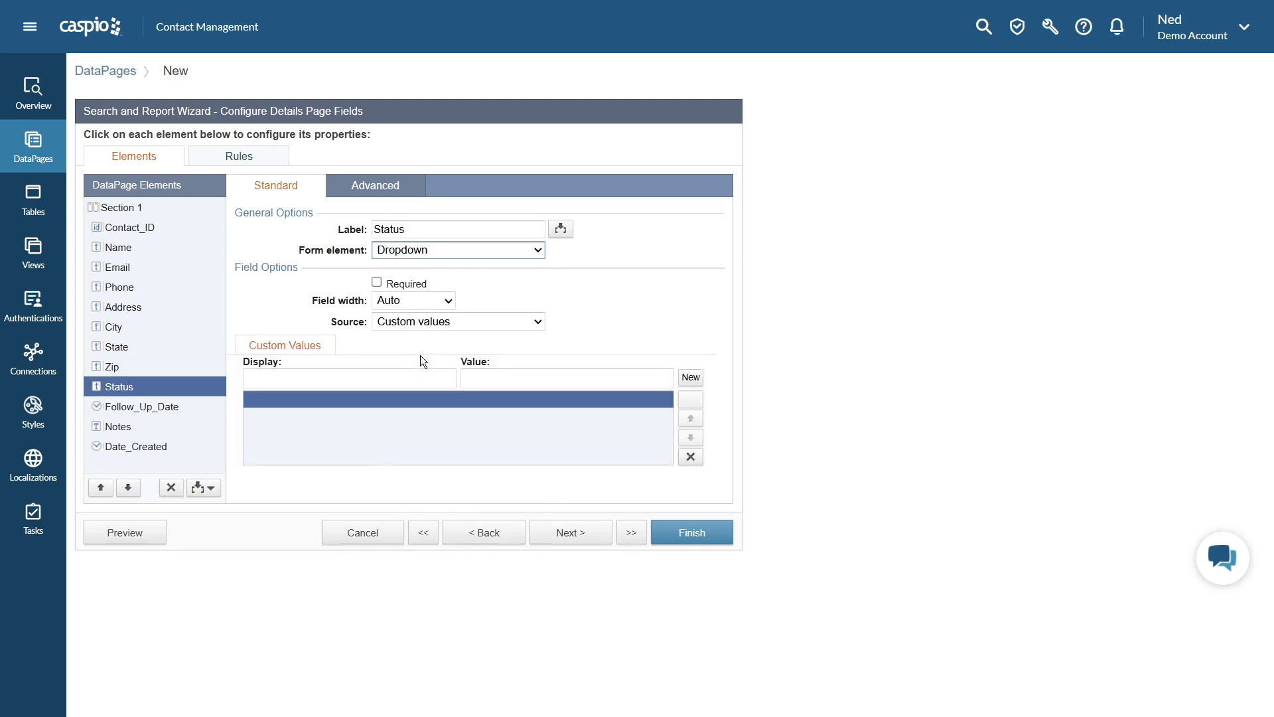
pyautogui.click(427, 323)
pyautogui.click(424, 354)
pyautogui.click(430, 368)
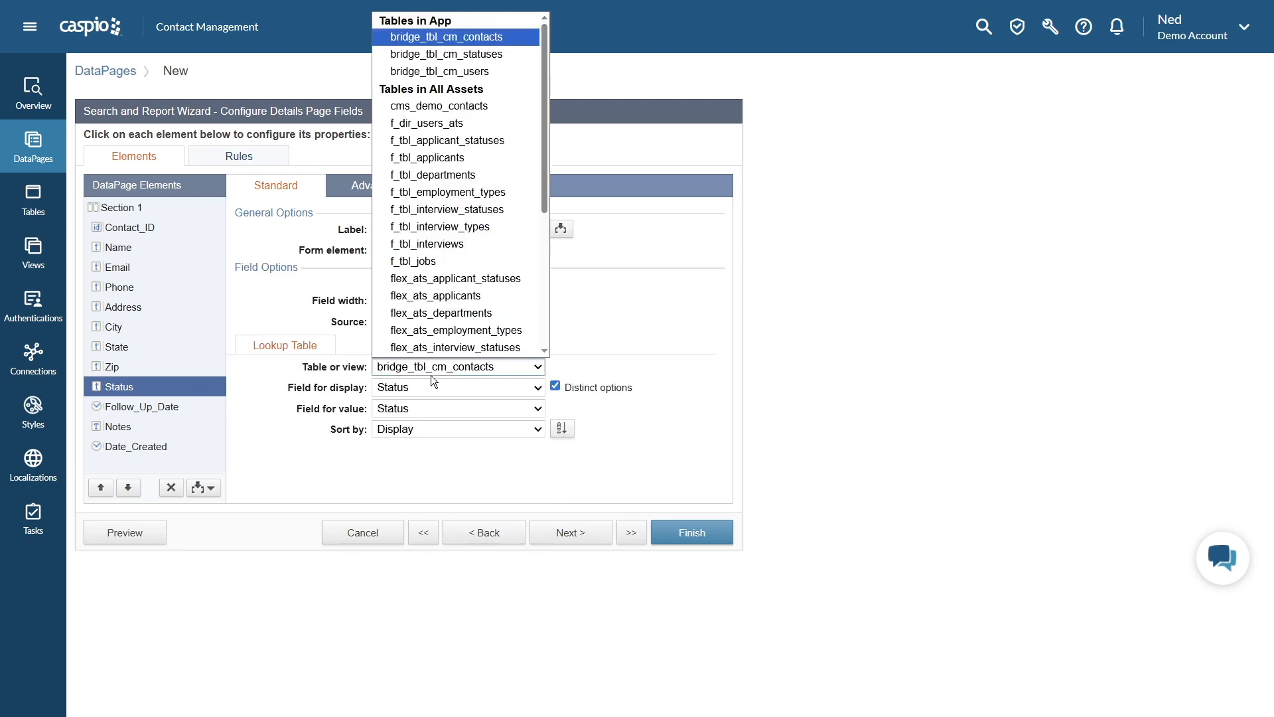
pyautogui.click(474, 44)
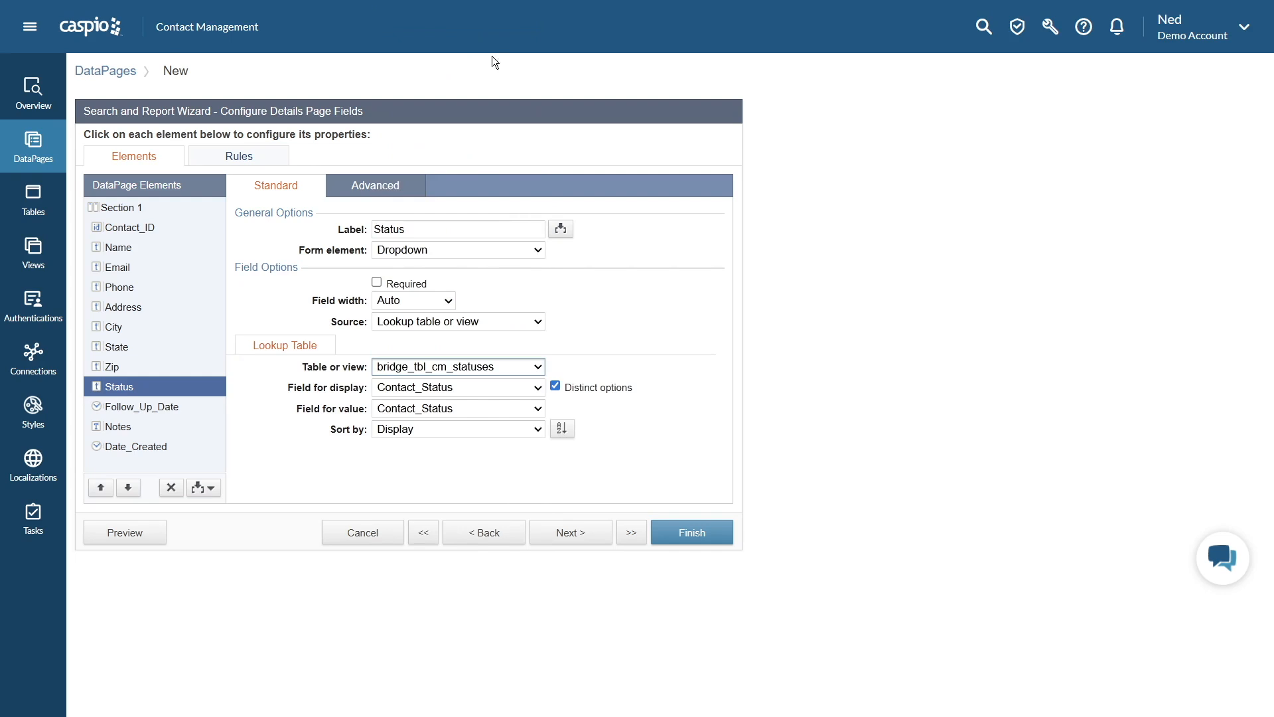
# Set the Follow_Up_Date details field to Text Field and the Notes field to Text Area
pyautogui.click(167, 412)
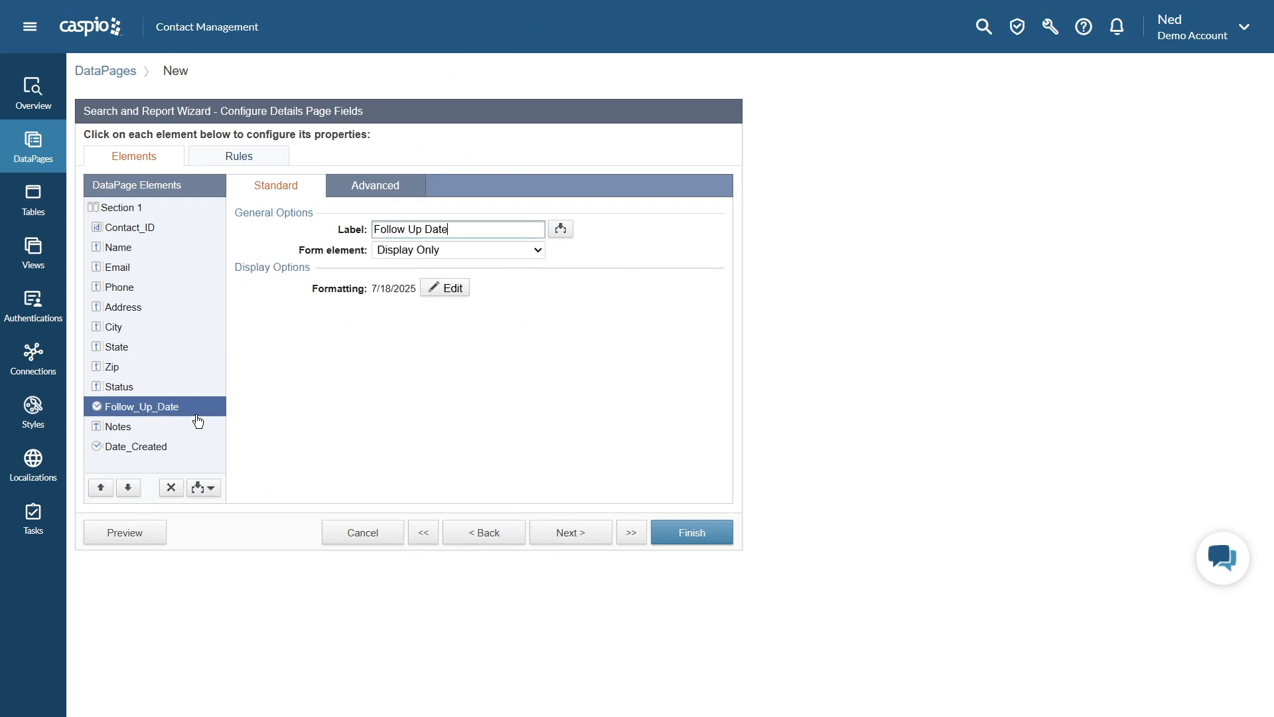
pyautogui.click(406, 250)
pyautogui.click(404, 284)
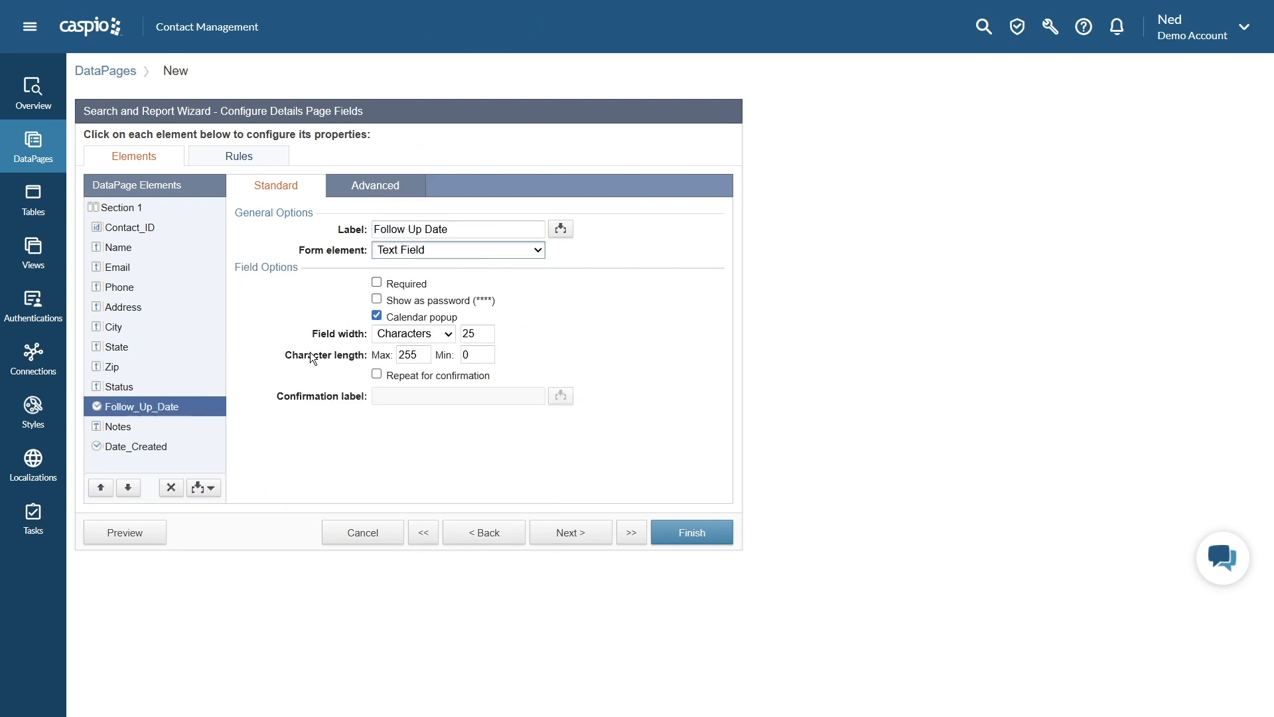
pyautogui.click(156, 428)
pyautogui.click(413, 252)
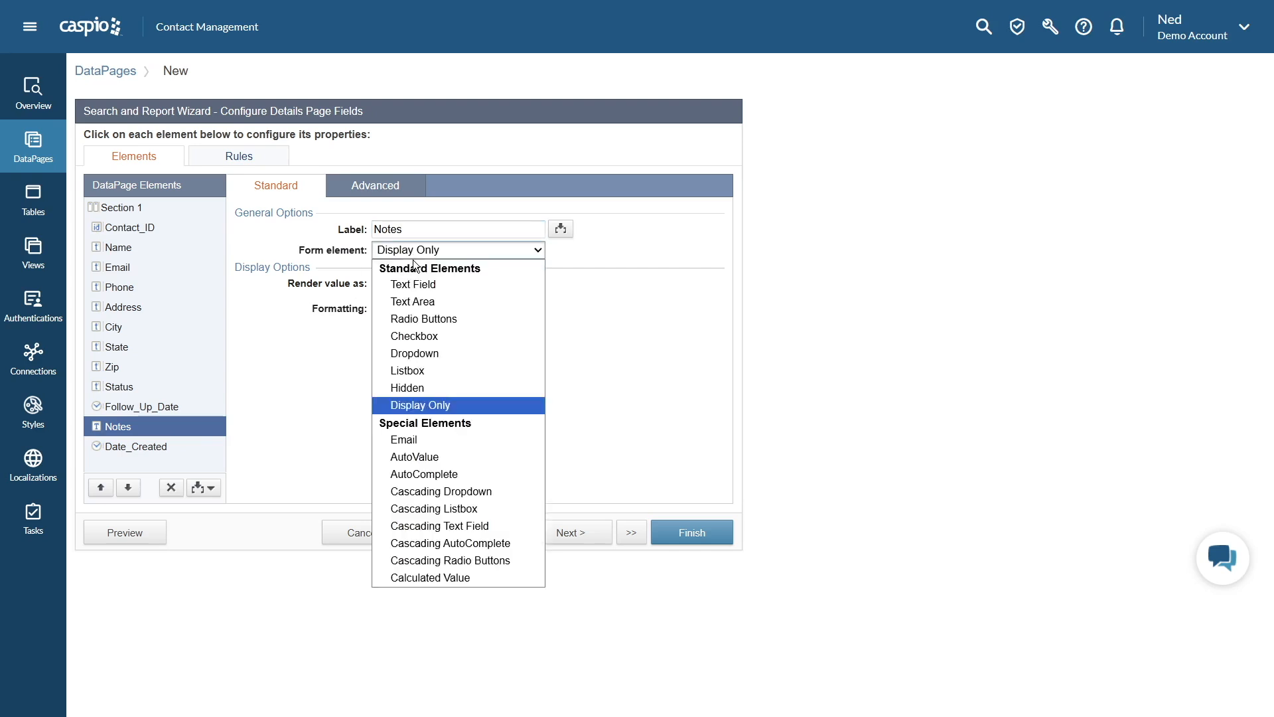
pyautogui.click(413, 301)
# Move Date_Created above Contact_ID as the first field of the Details Page and finish the report wizard
pyautogui.click(172, 449)
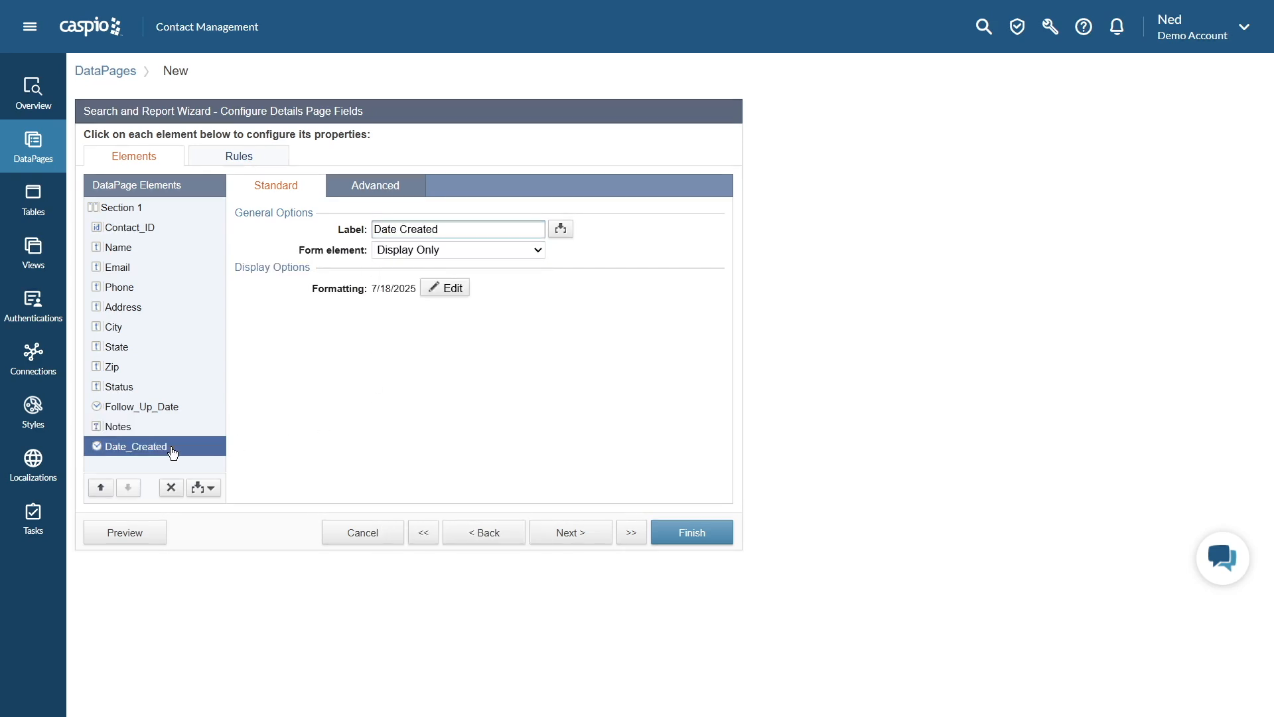
pyautogui.click(102, 489)
pyautogui.click(102, 488)
pyautogui.click(102, 488)
pyautogui.click(102, 488)
pyautogui.click(102, 489)
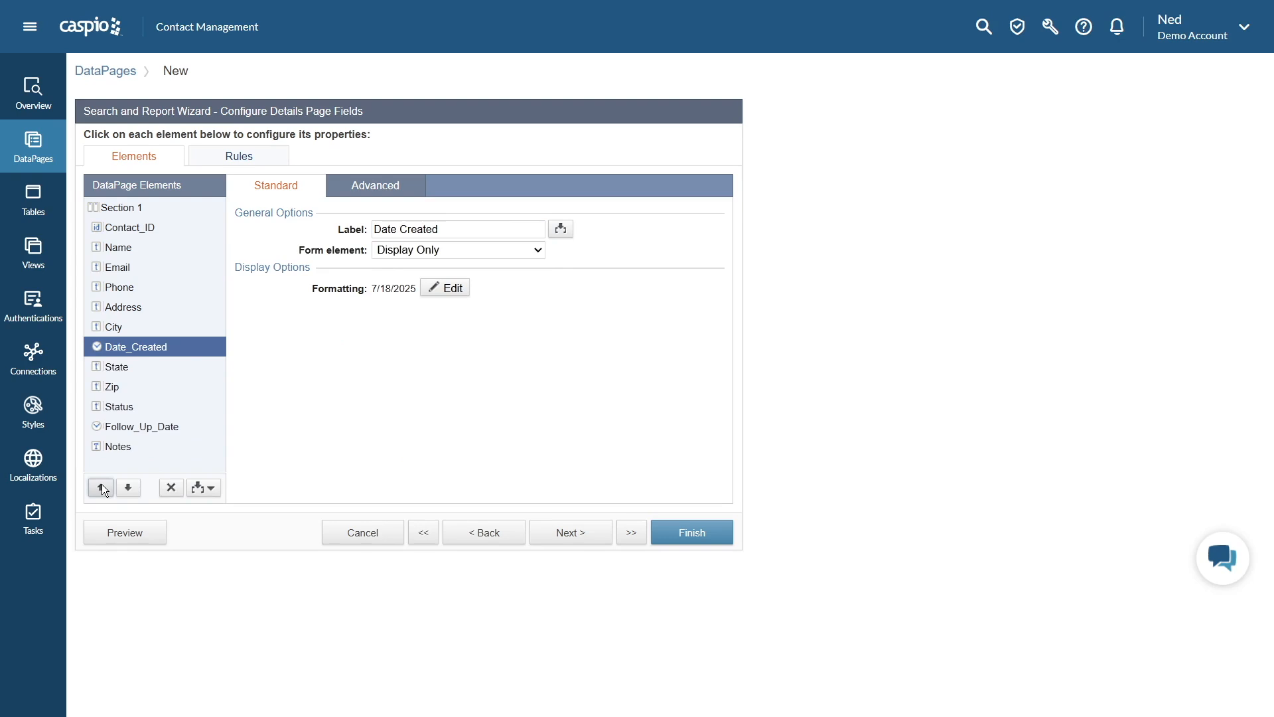
pyautogui.click(102, 489)
pyautogui.click(101, 488)
pyautogui.click(101, 488)
pyautogui.click(102, 488)
pyautogui.click(102, 488)
pyautogui.click(102, 488)
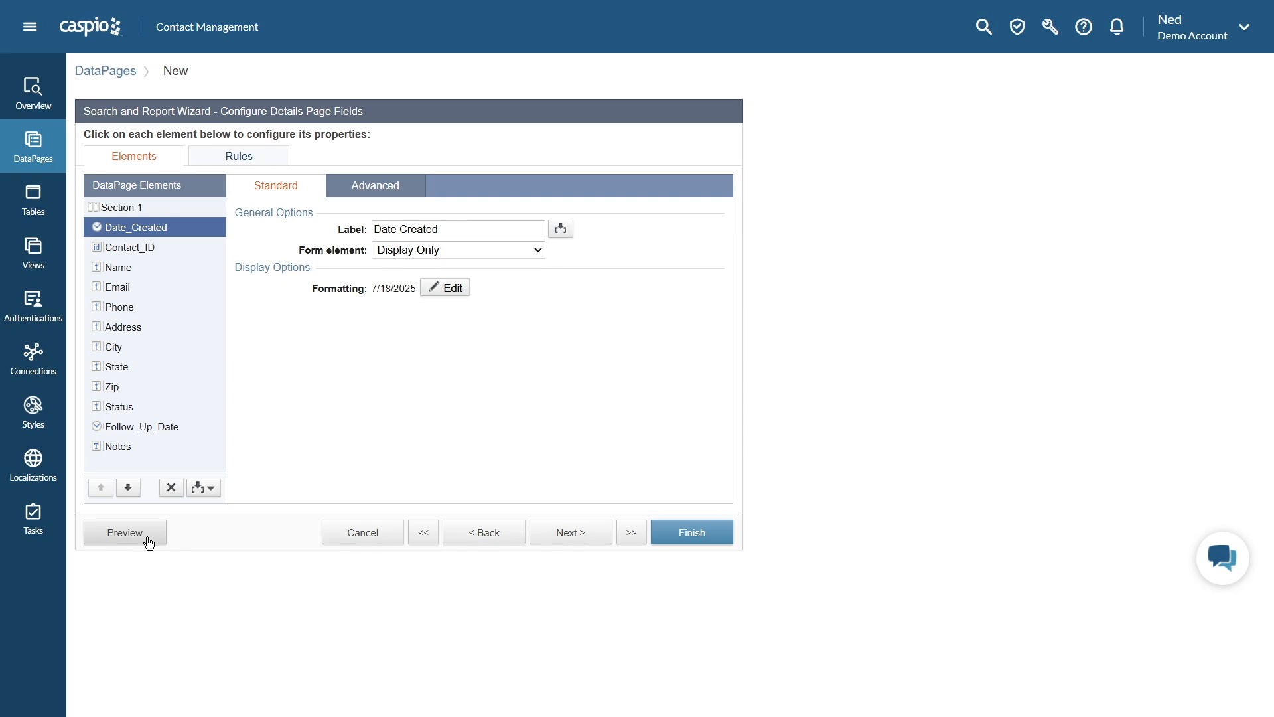
pyautogui.click(694, 535)
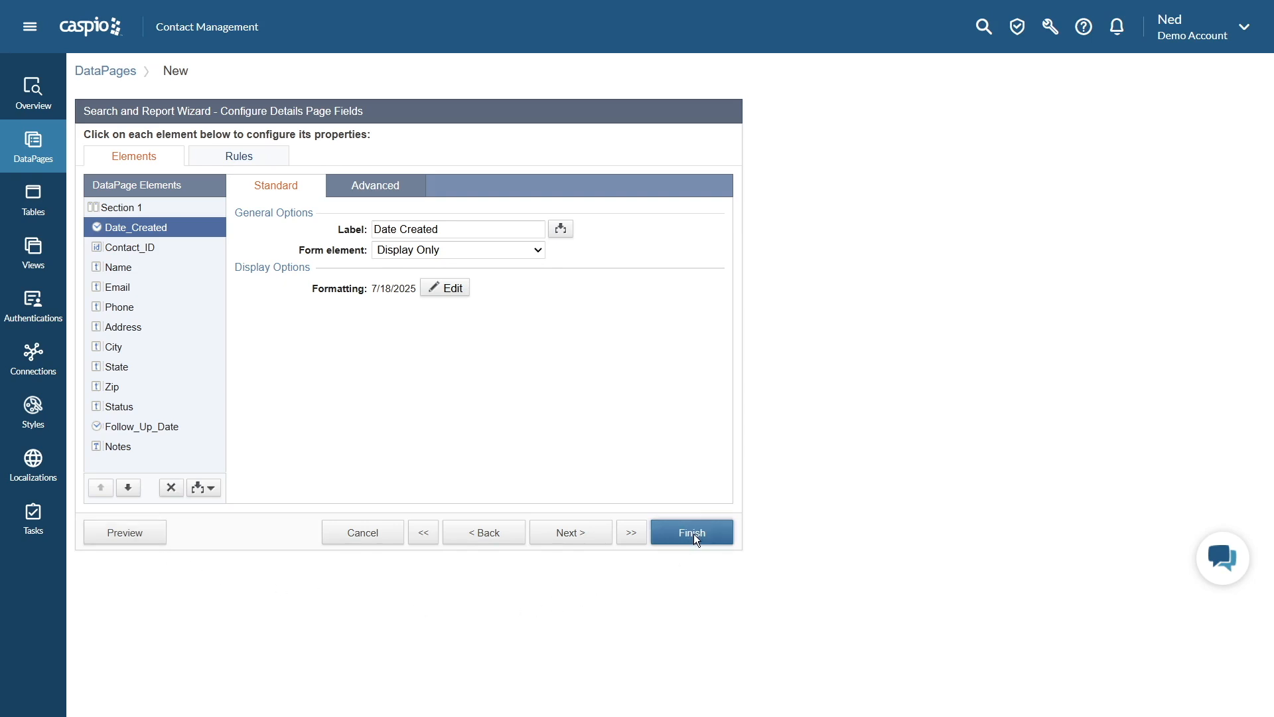